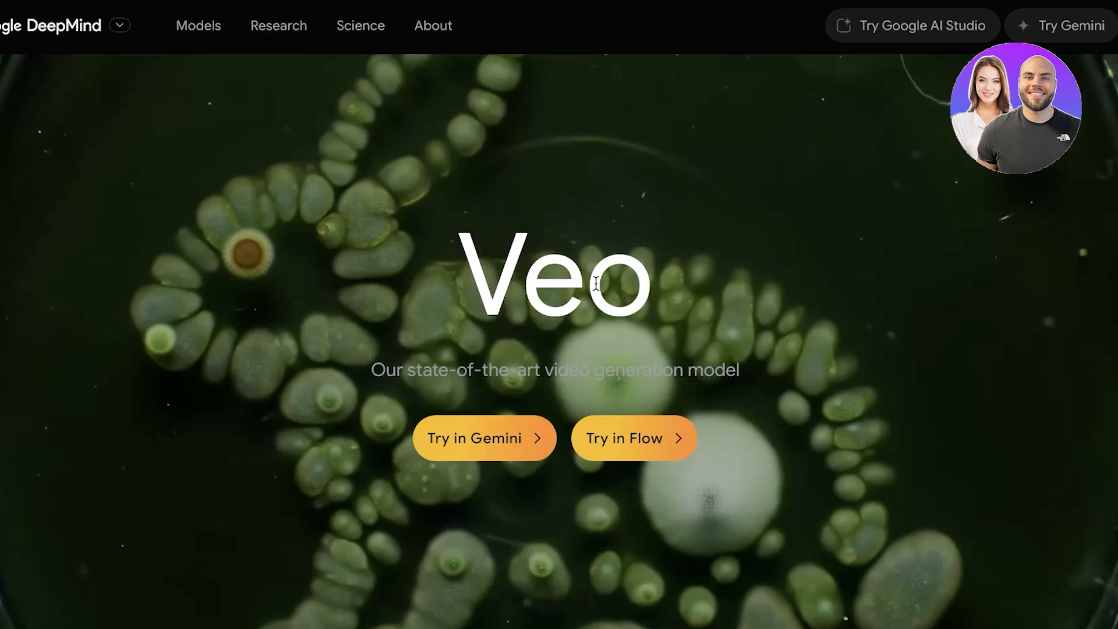
- Open Flow from the Veo page and enter its creation workspace
scroll(616, 321, down, 1)
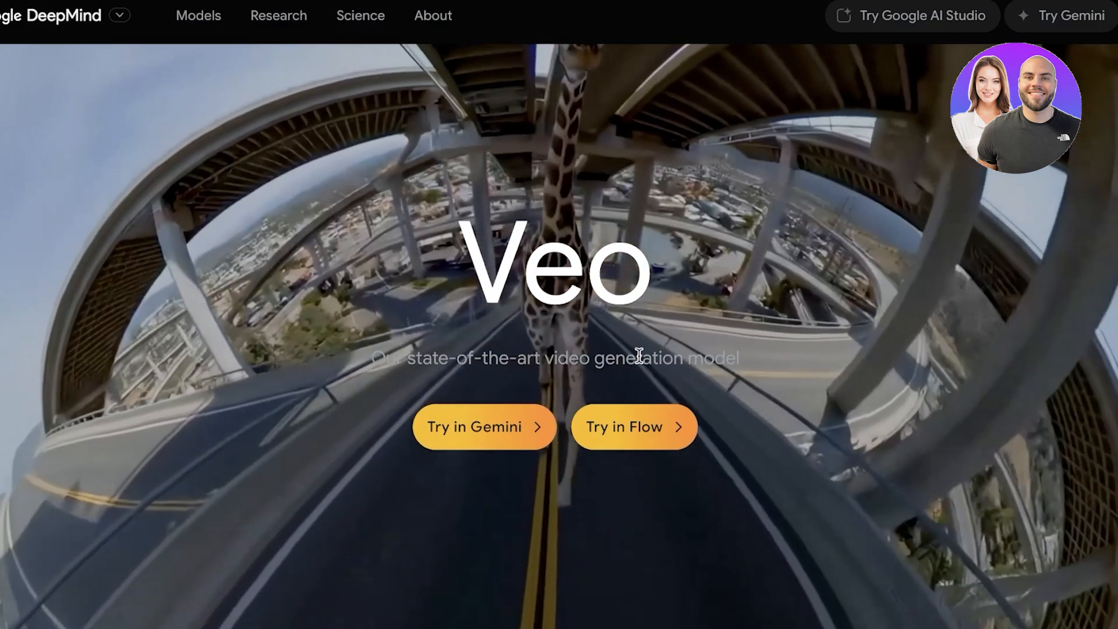
scroll(641, 338, down, 1)
scroll(646, 325, up, 1)
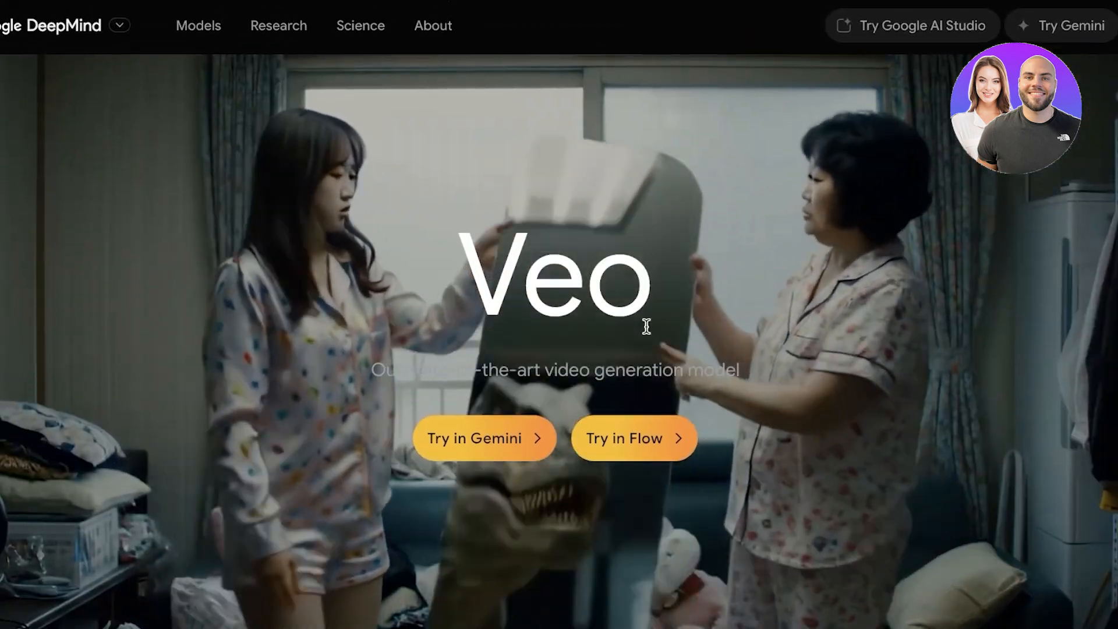
click(622, 443)
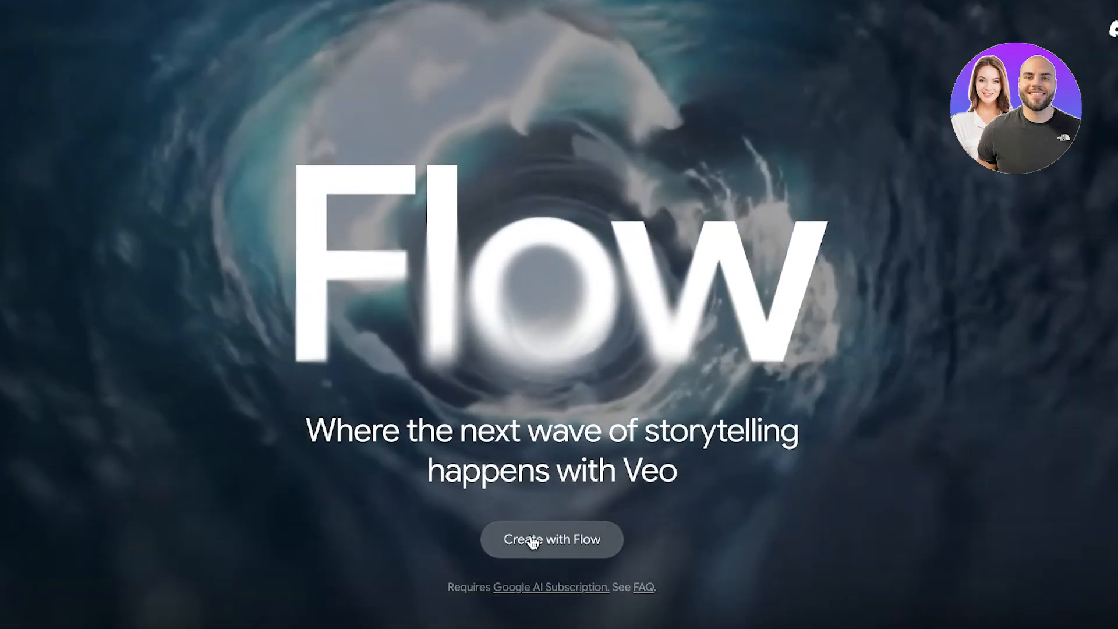
click(532, 542)
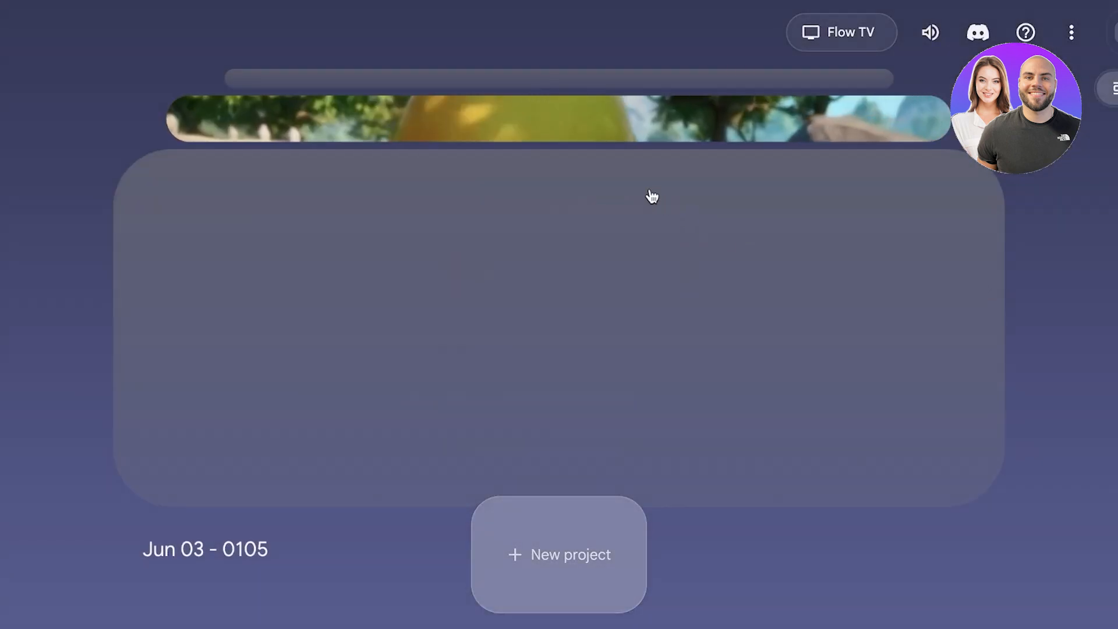
- Browse the existing projects and create a new project
scroll(652, 197, up, 1)
scroll(646, 204, up, 1)
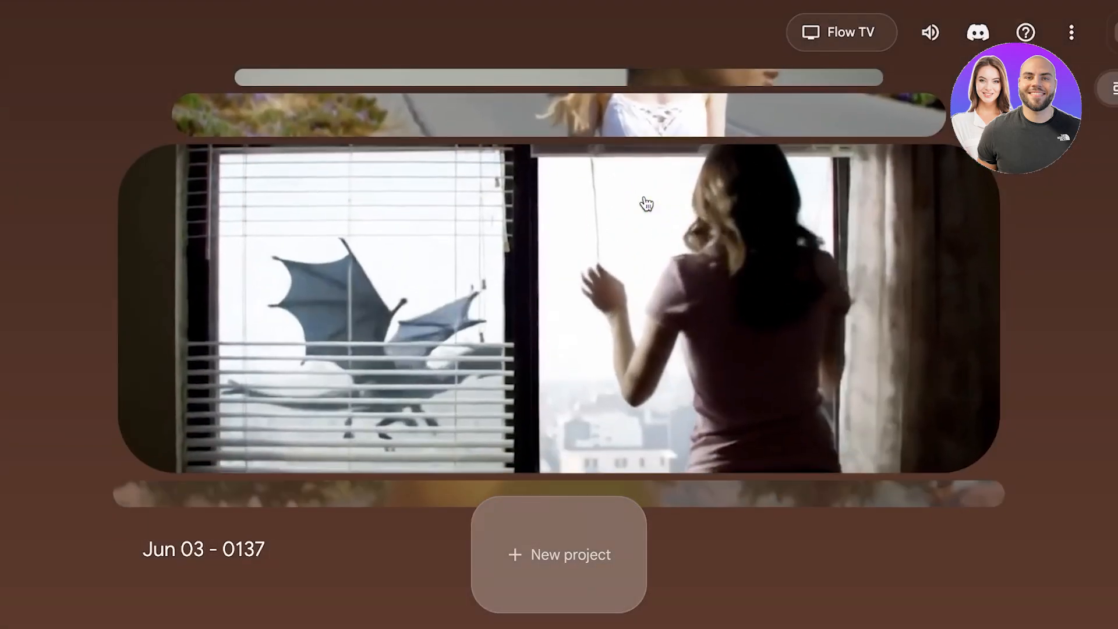
scroll(646, 204, up, 3)
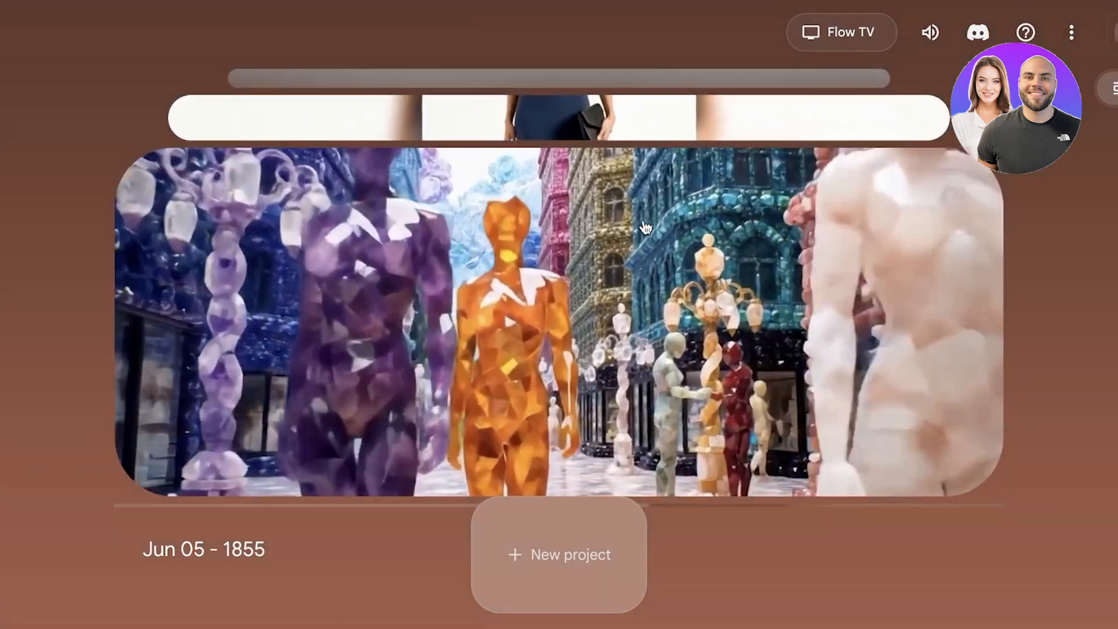
scroll(643, 227, up, 2)
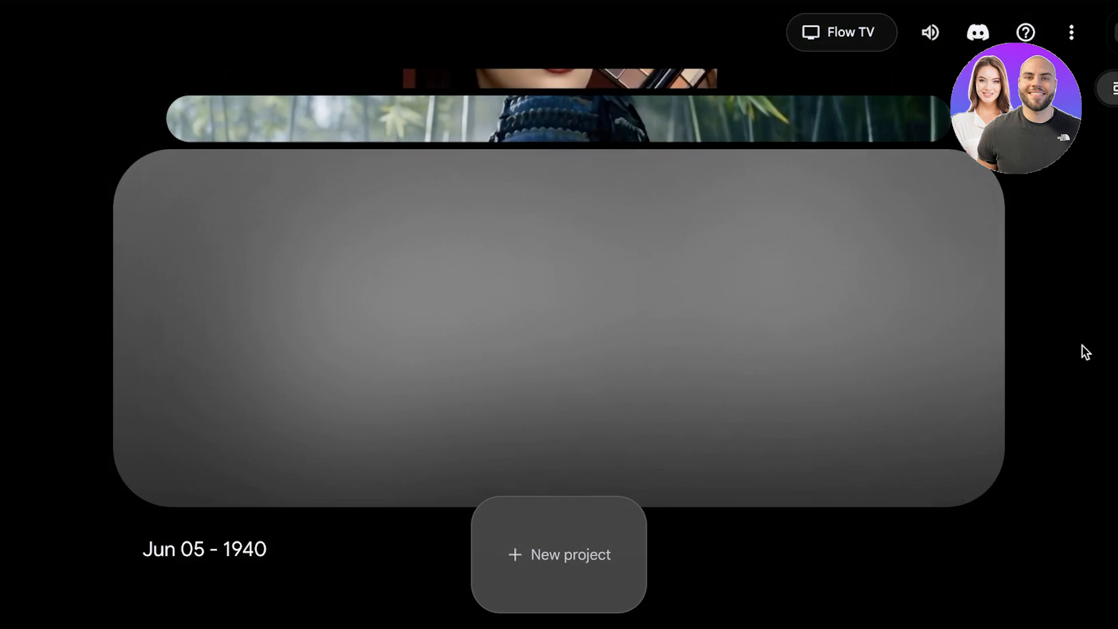
click(540, 558)
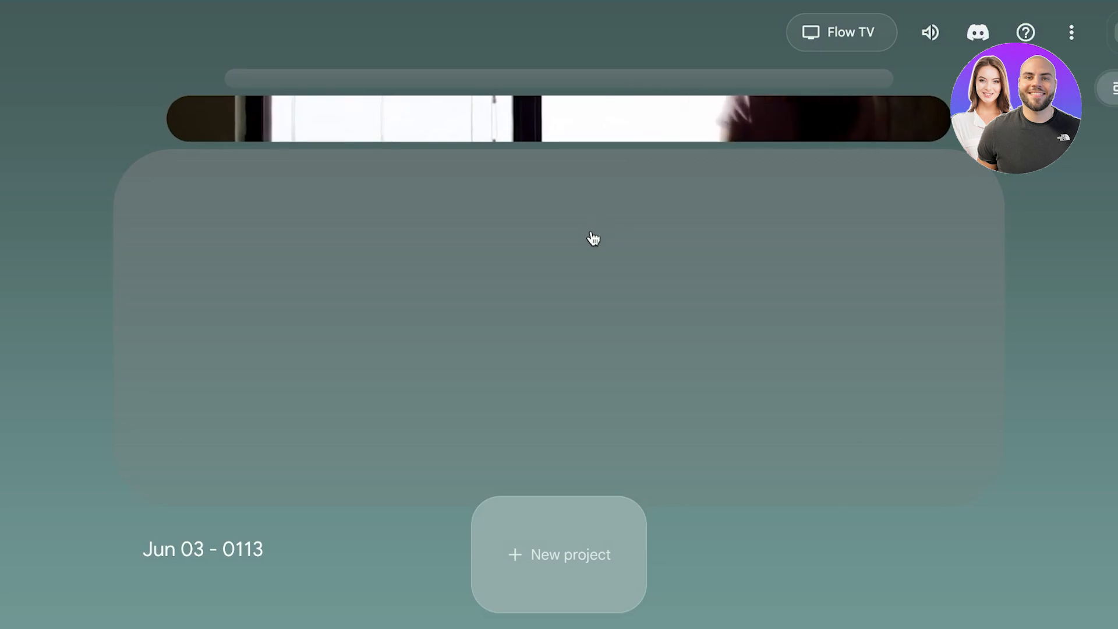
click(564, 548)
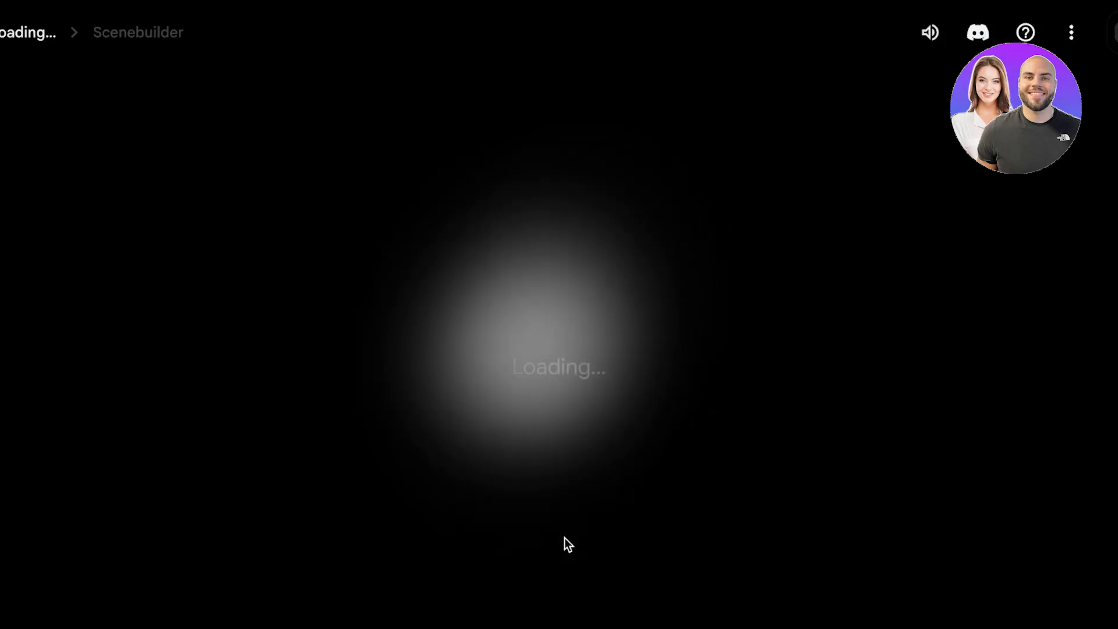
key(XF86MonBrightnessUp)
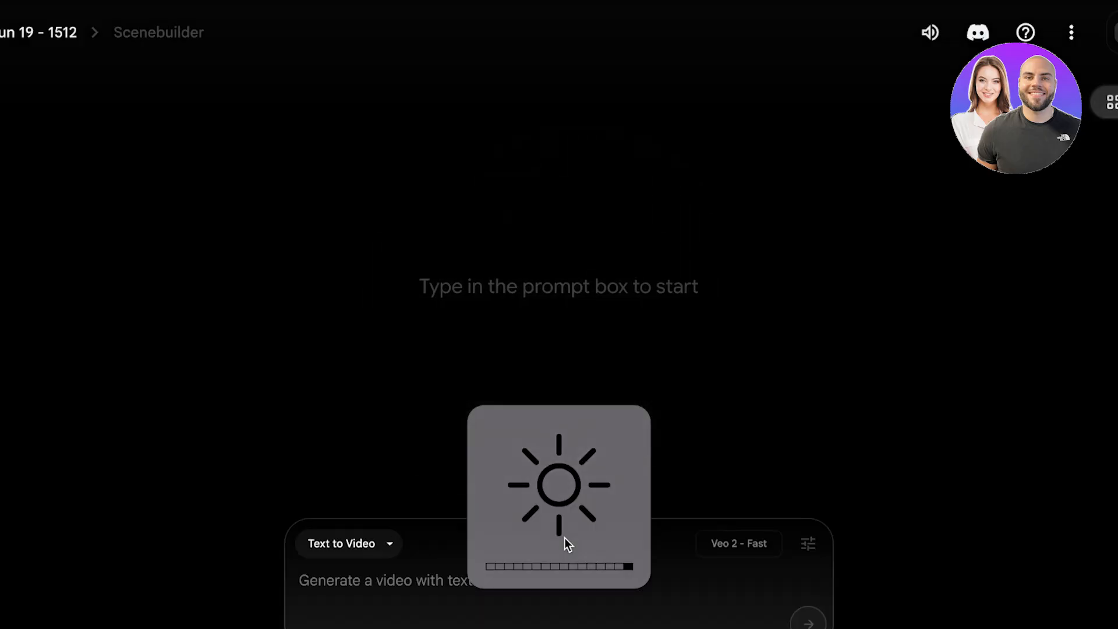
- Set the new project's generation mode to Frames to Video
click(318, 552)
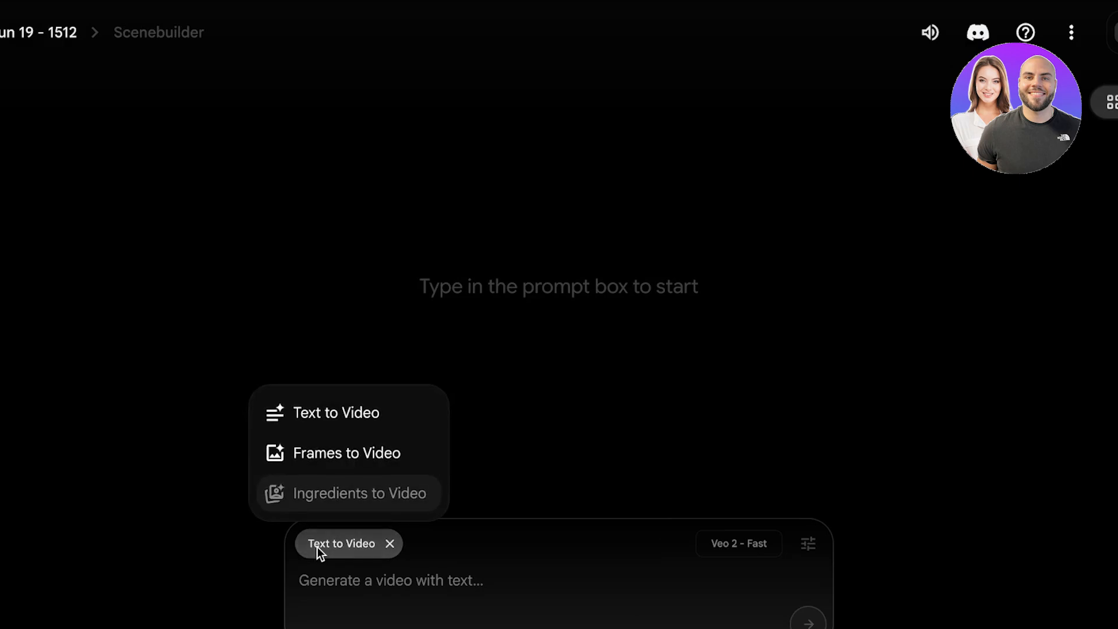
click(307, 416)
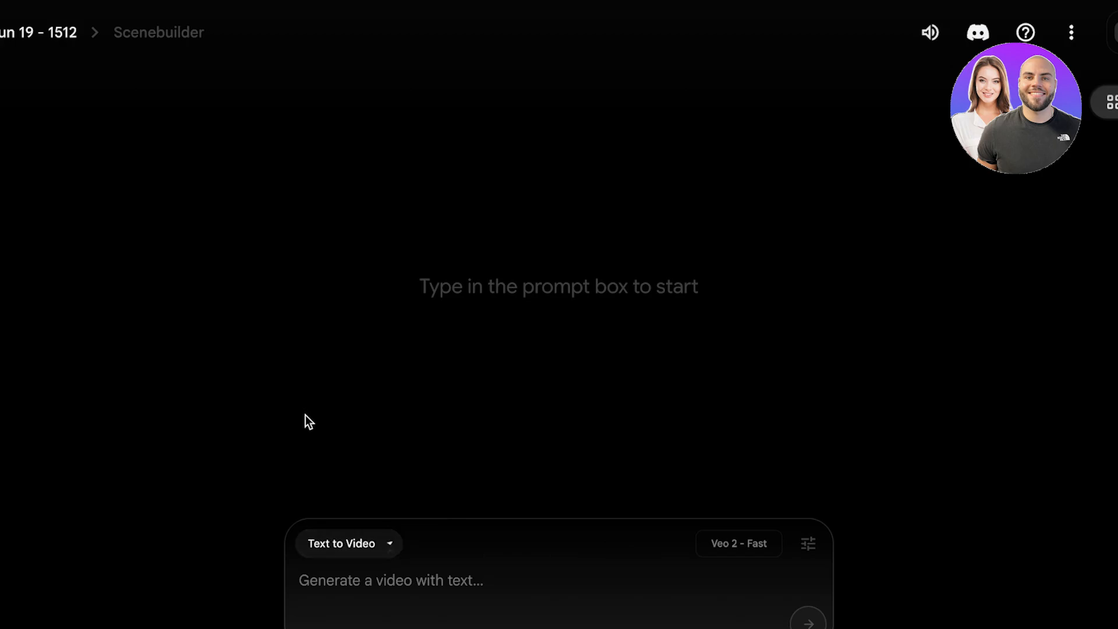
click(367, 544)
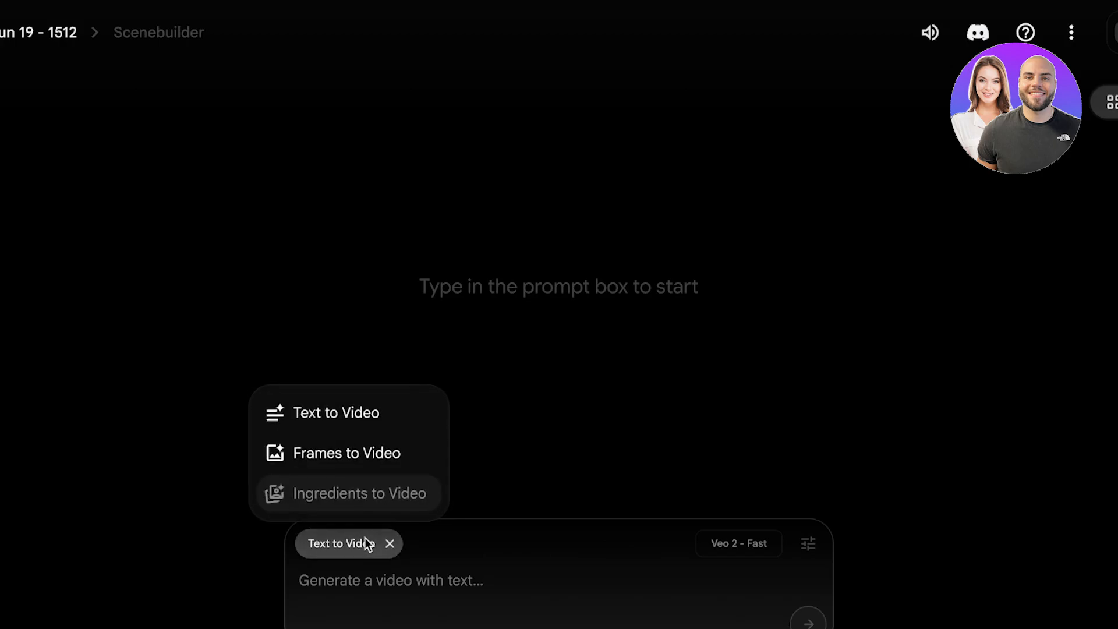
click(331, 456)
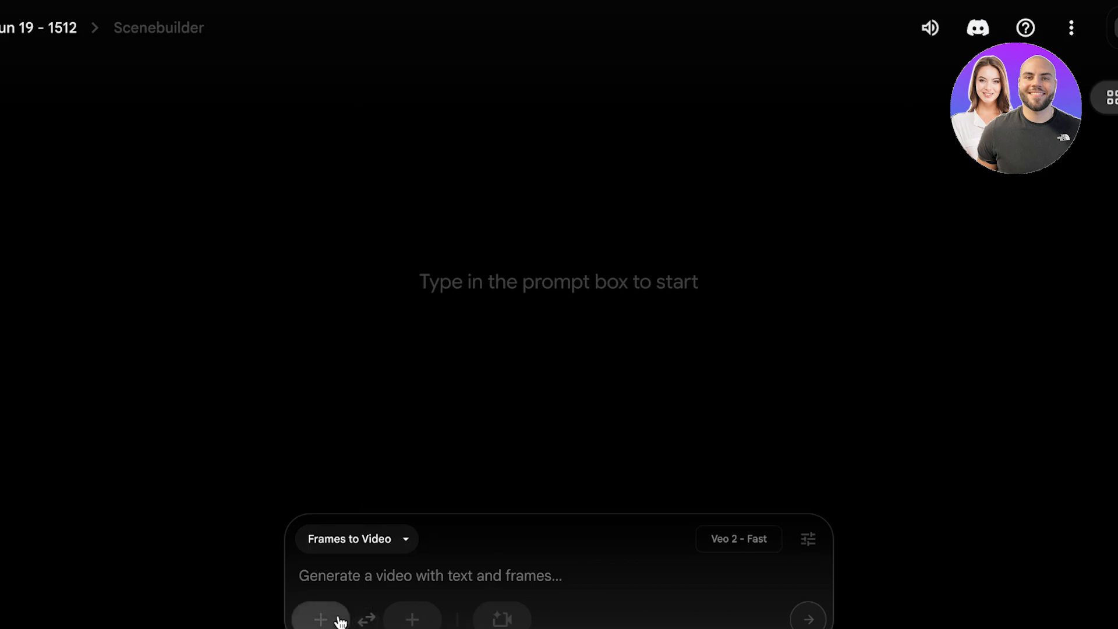
- Preview the available camera movement presets, such as Orbit left and Orbit right, without choosing one
click(501, 618)
click(494, 623)
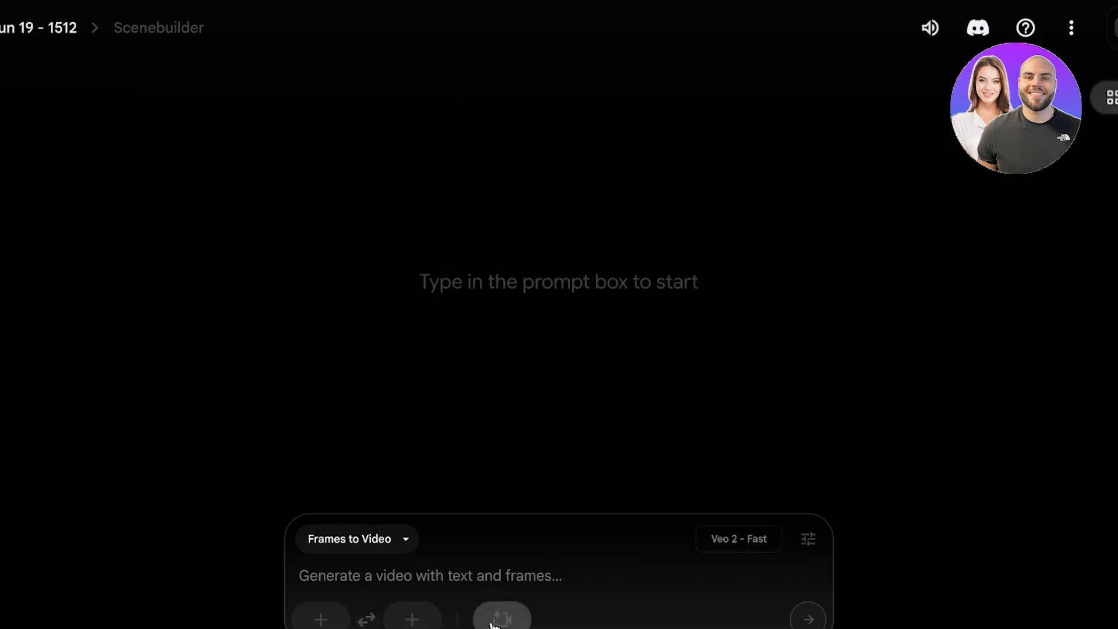
click(494, 623)
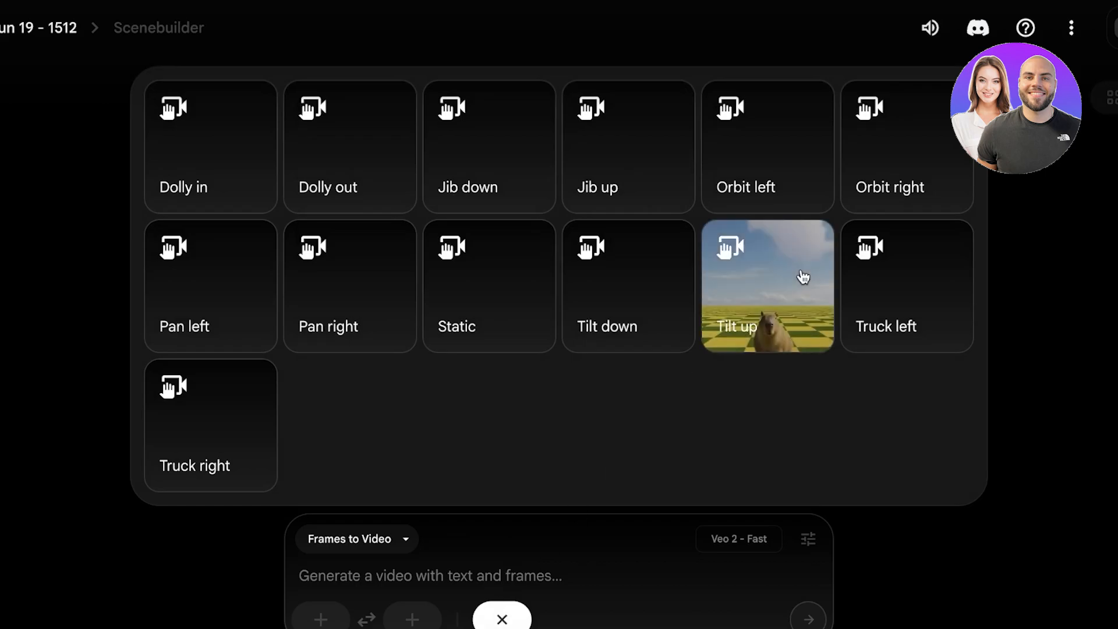
mouse_move(754, 167)
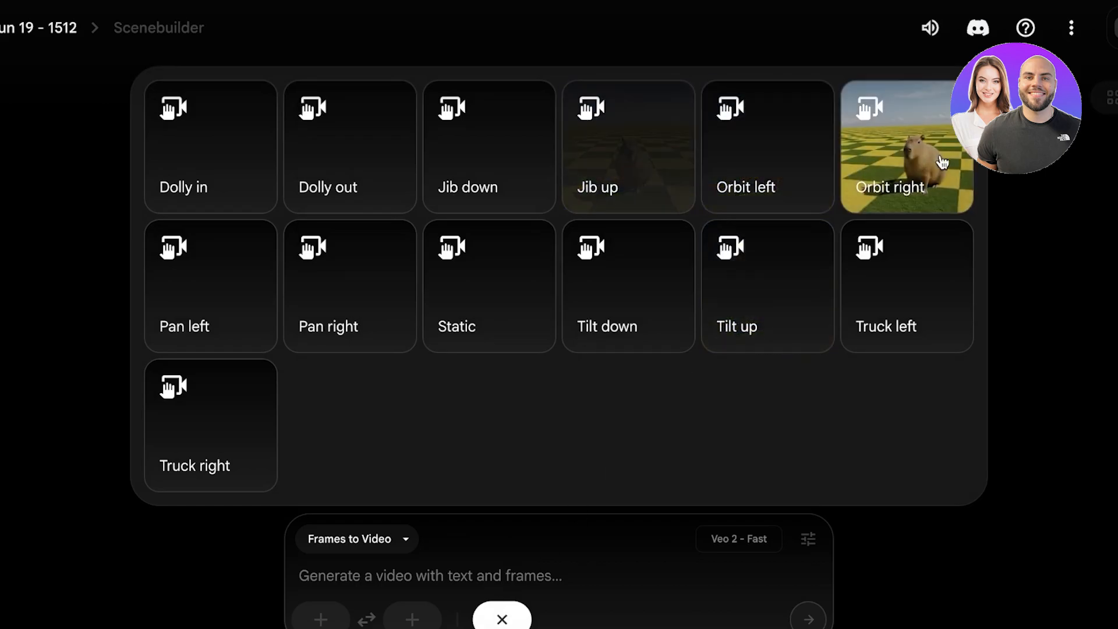
click(502, 619)
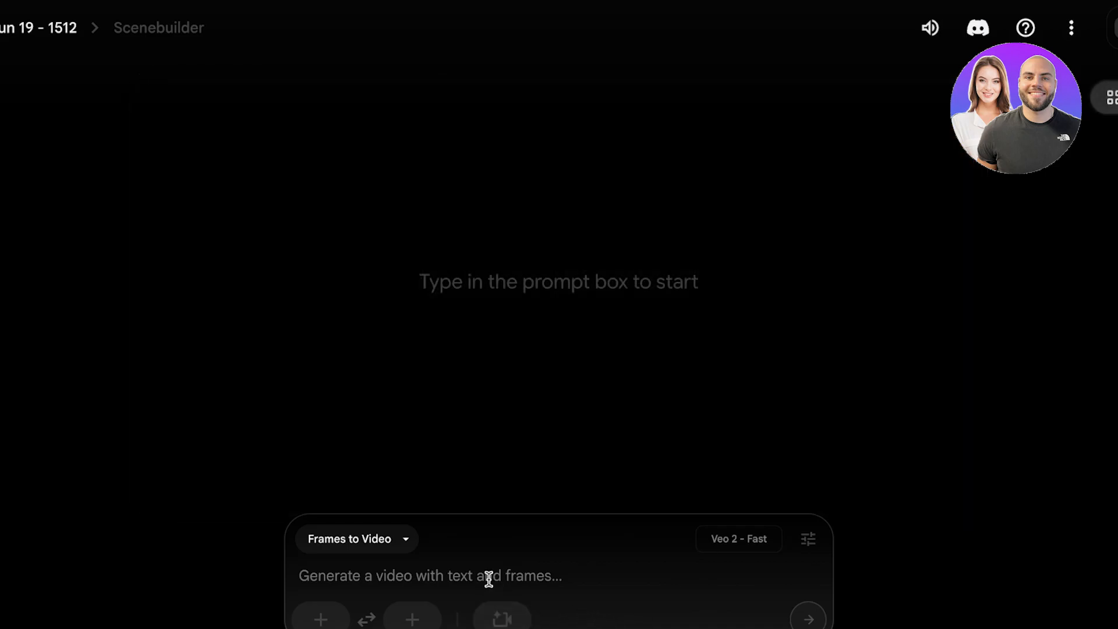
- Try the Veo 3 - Fast (Text to Video), Veo 2 - Fast, Veo 2 - Quality and Veo 3 - Quality models in turn
click(807, 541)
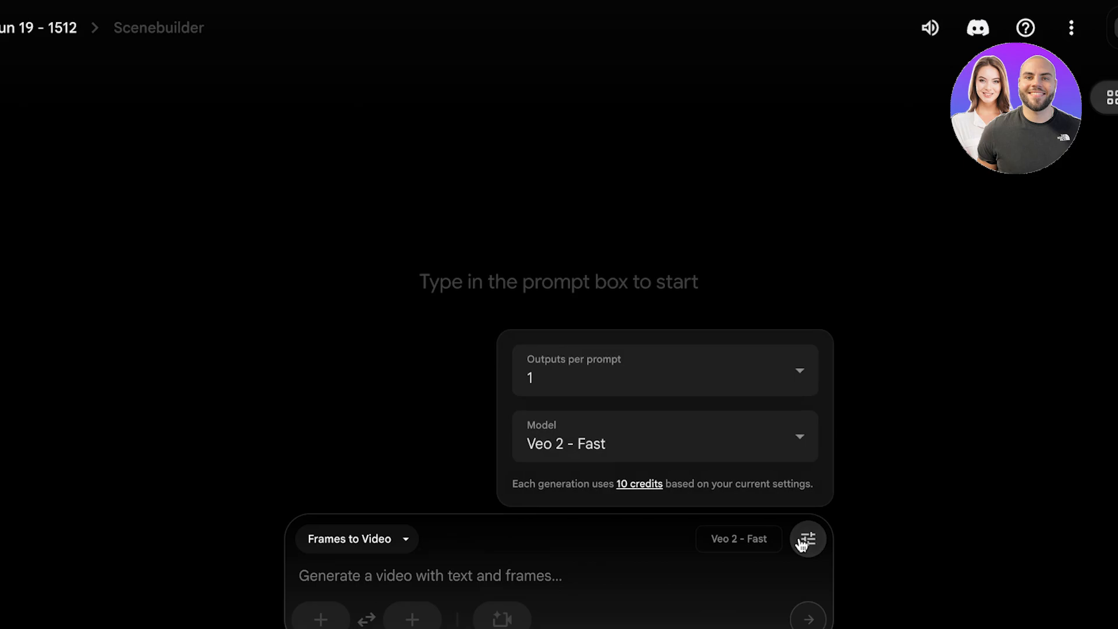
click(629, 425)
click(539, 278)
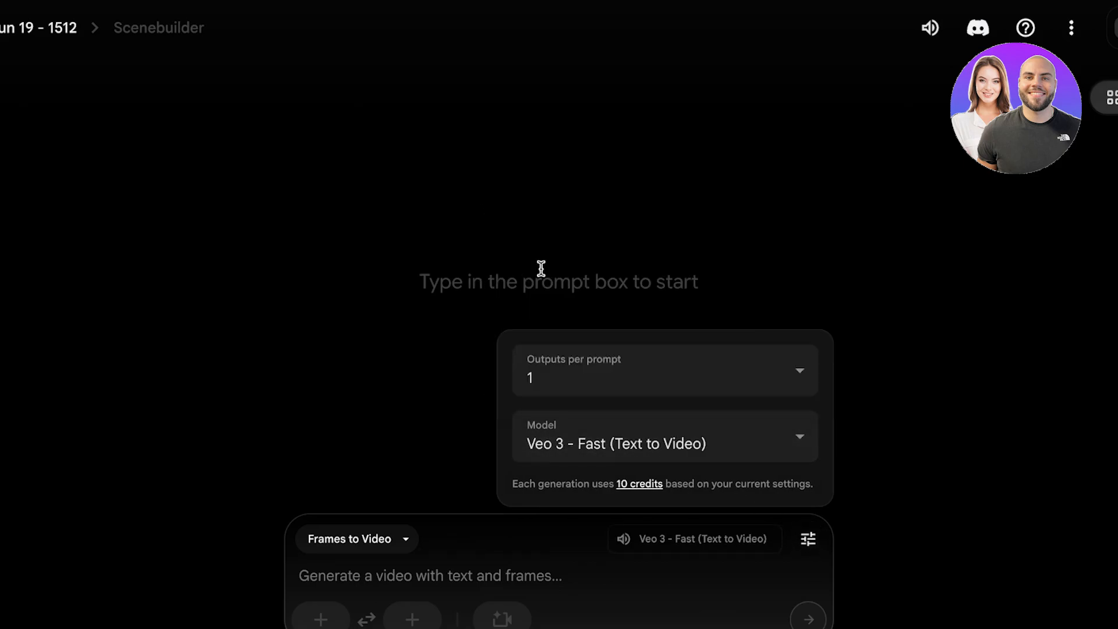
click(604, 434)
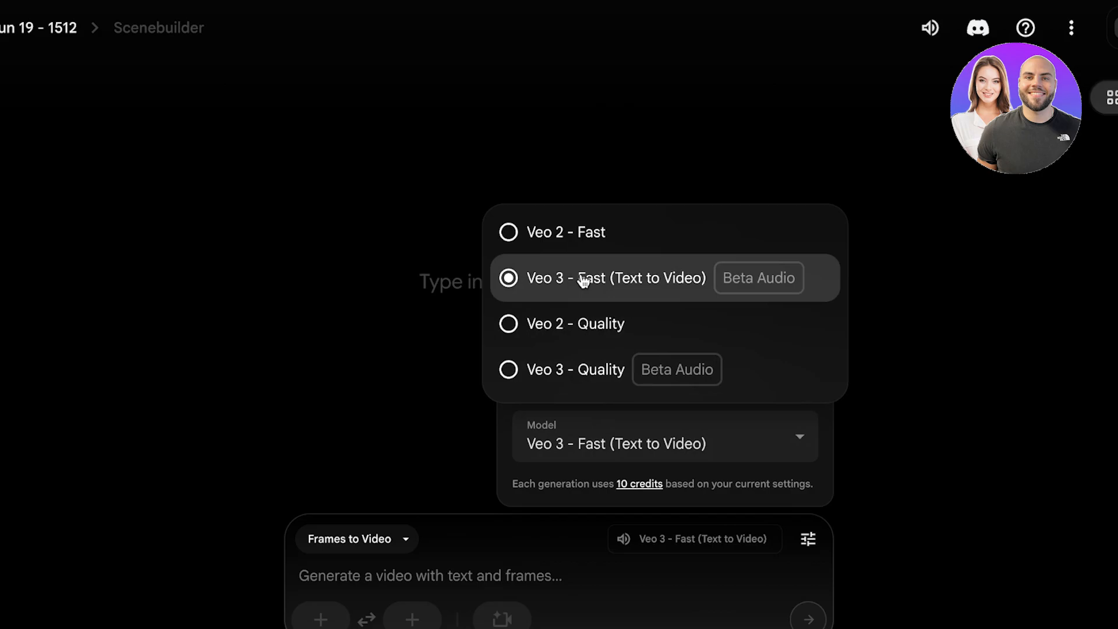
click(563, 240)
click(629, 437)
click(582, 322)
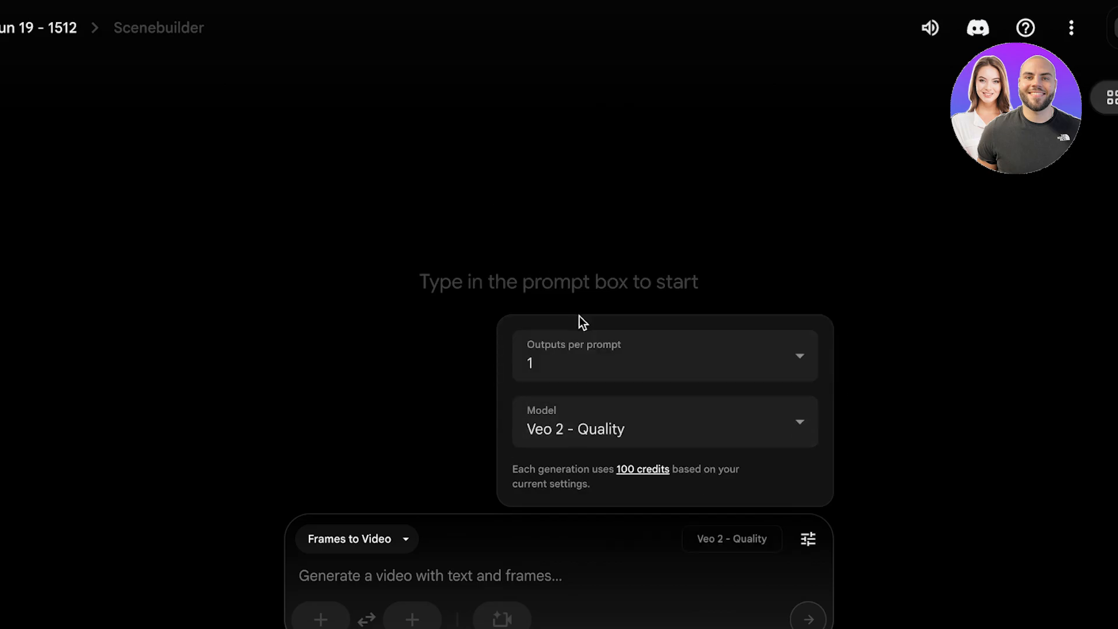
click(601, 424)
click(582, 344)
click(1113, 28)
click(1112, 27)
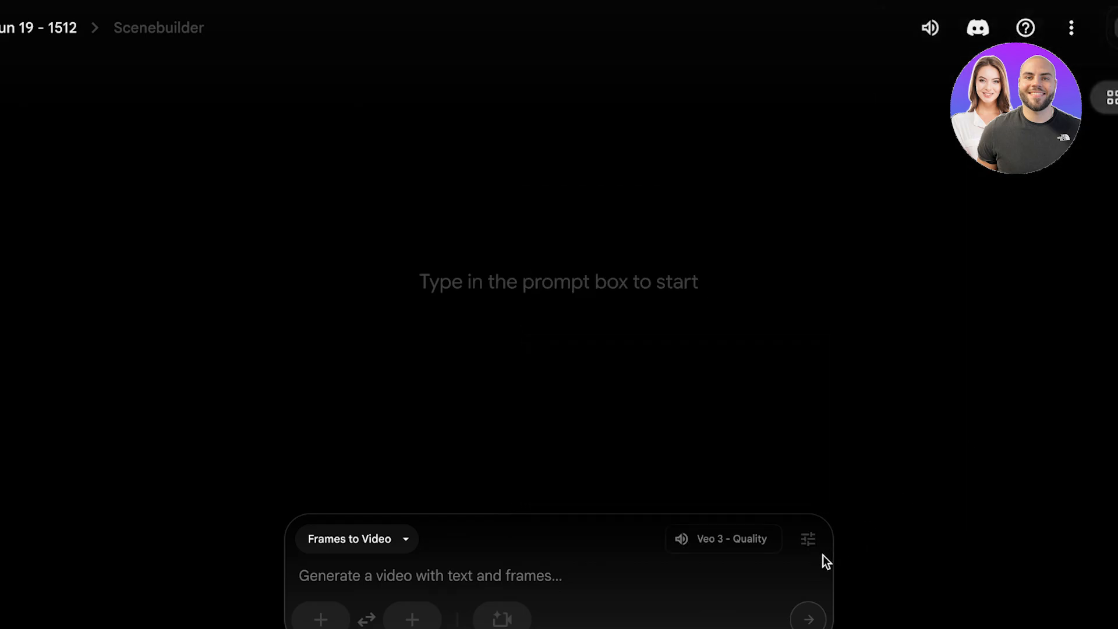
- Set the generation model to Veo 3 - Fast (Text to Video) and activate the prompt box
click(809, 539)
click(669, 431)
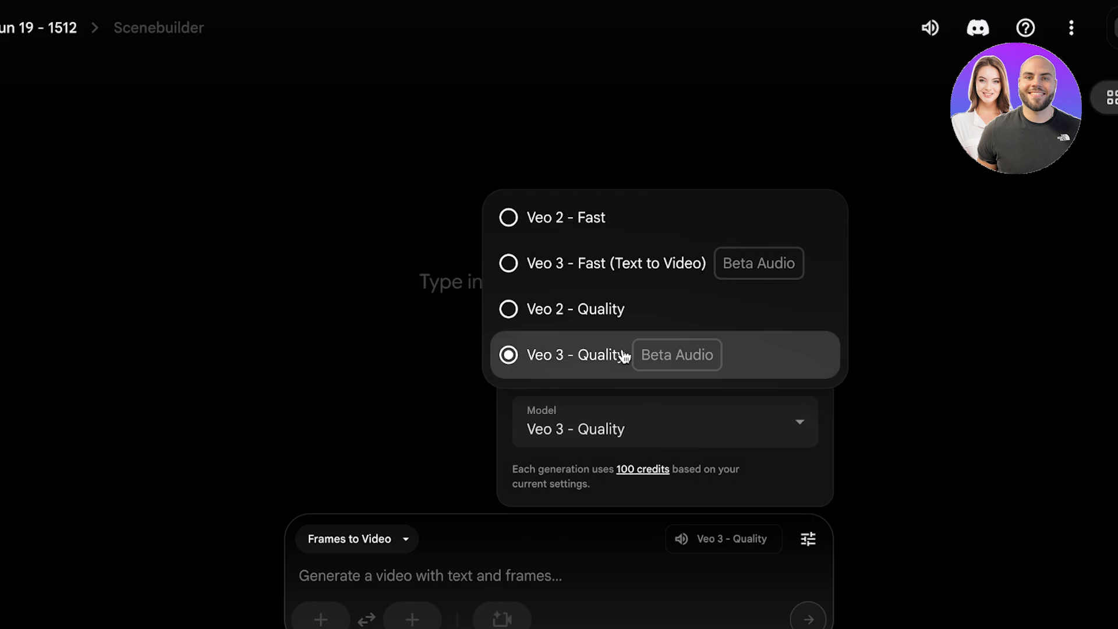
click(634, 265)
click(569, 568)
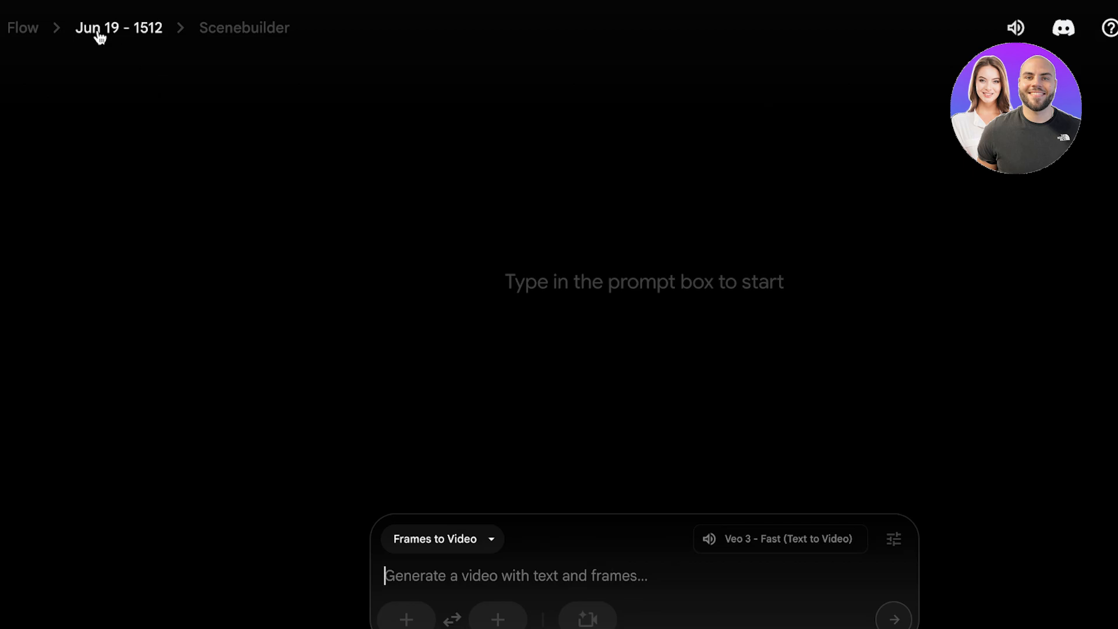
- Return to the project overview and open the existing project Jun 03 - 0105
click(32, 39)
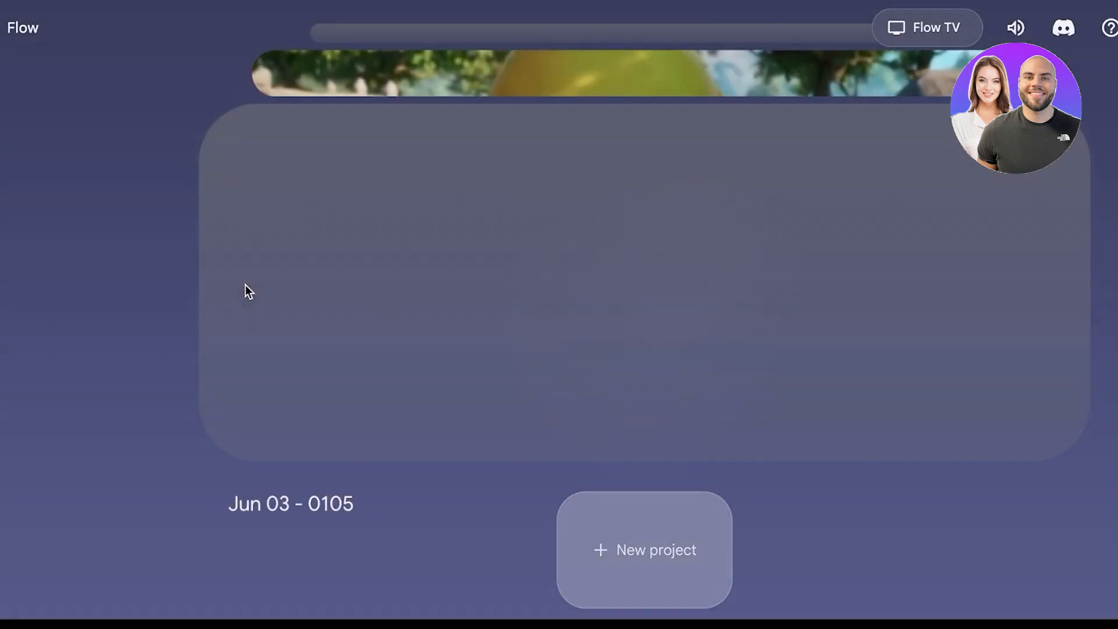
scroll(662, 380, up, 2)
scroll(662, 380, down, 3)
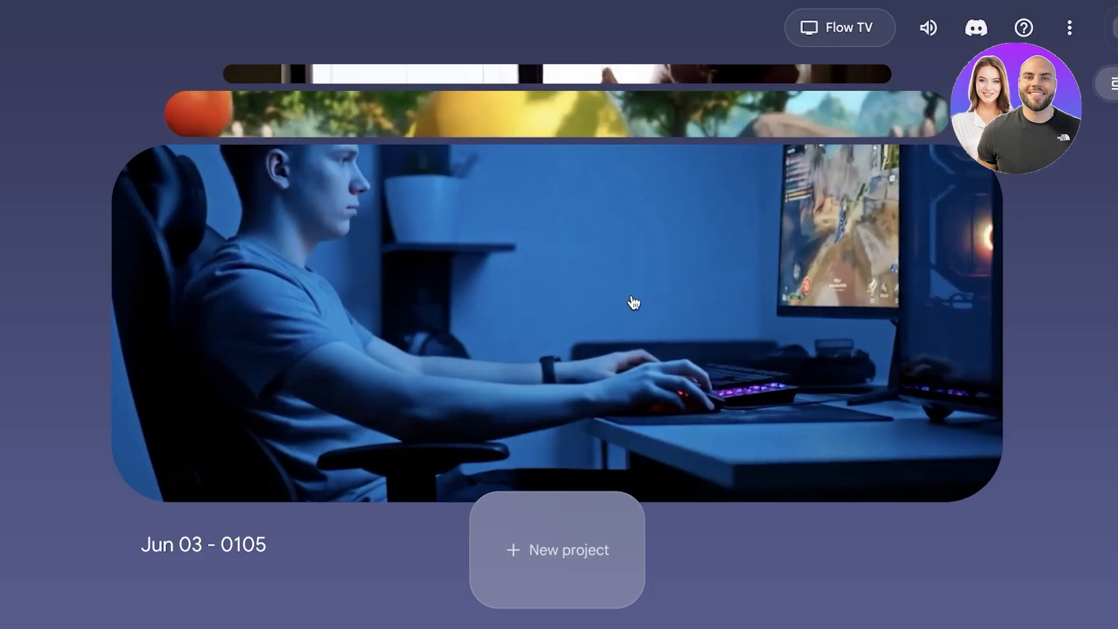
click(634, 303)
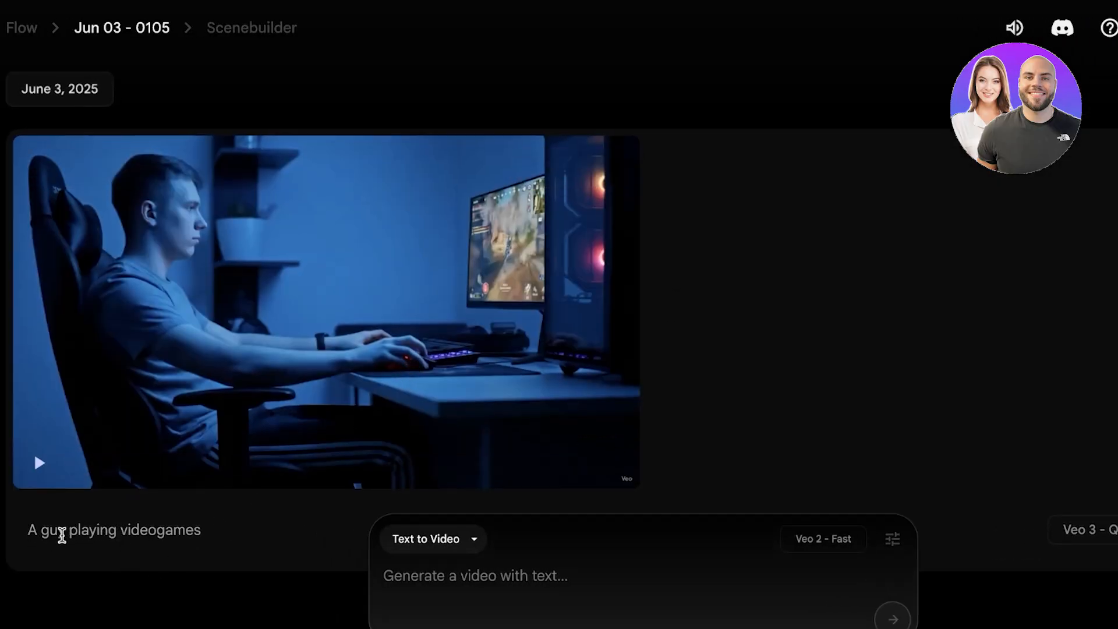
- Play the clip generated from "A guy playing videogames" with the system volume lowered, and stop it
mouse_move(265, 304)
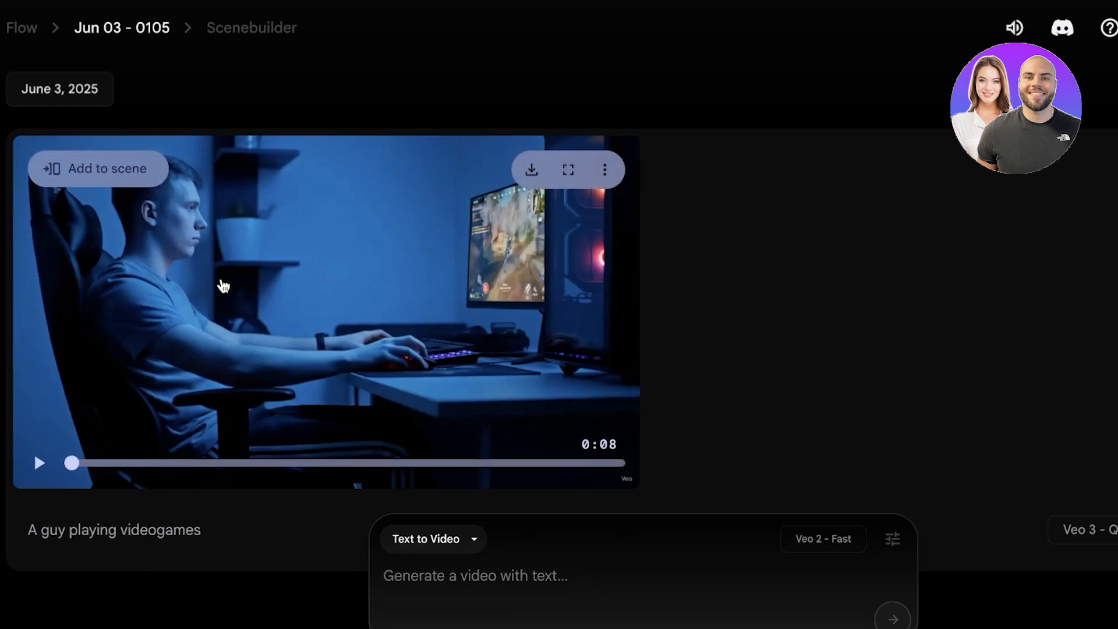
click(223, 286)
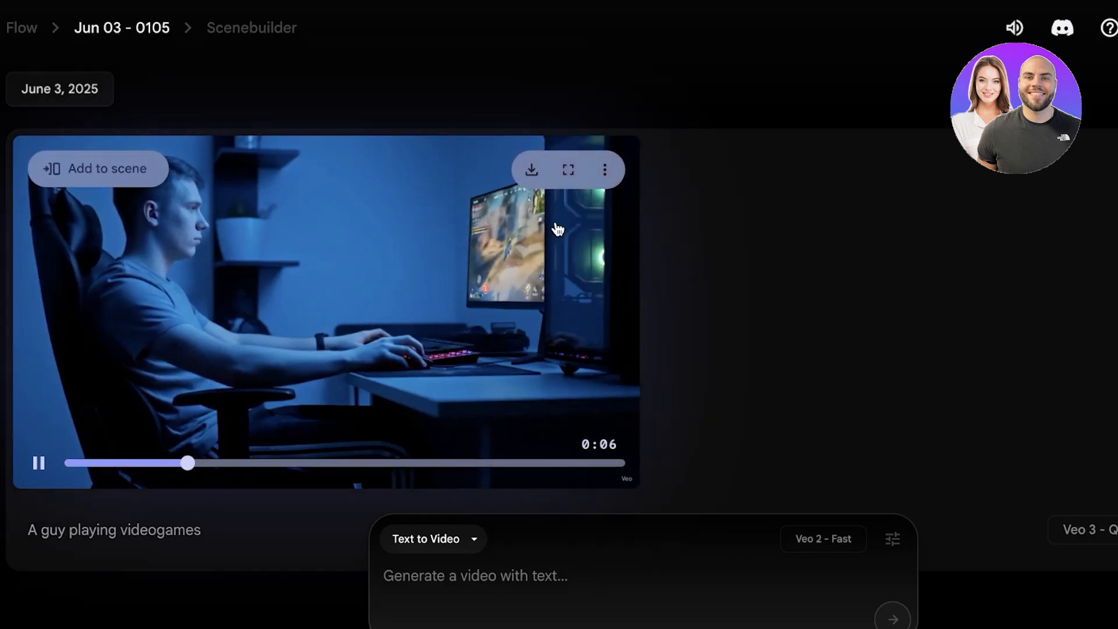
key(XF86AudioRaiseVolume)
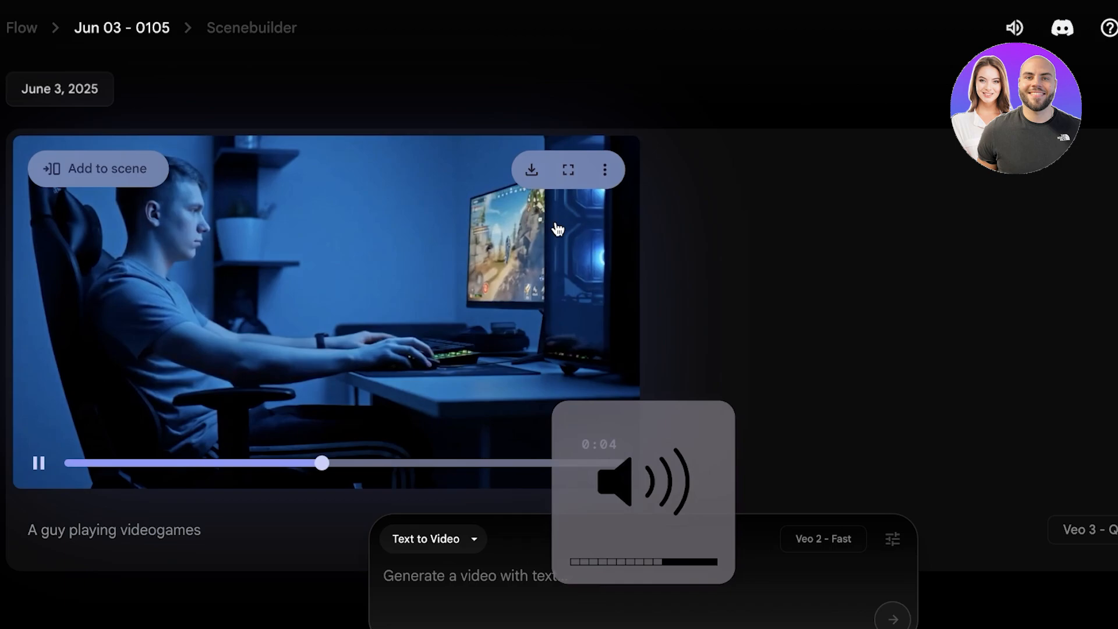
key(XF86AudioLowerVolume)
key(XF86AudioLowerVolume)
key(XF86AudioLowerVolume)
key(XF86AudioLowerVolume)
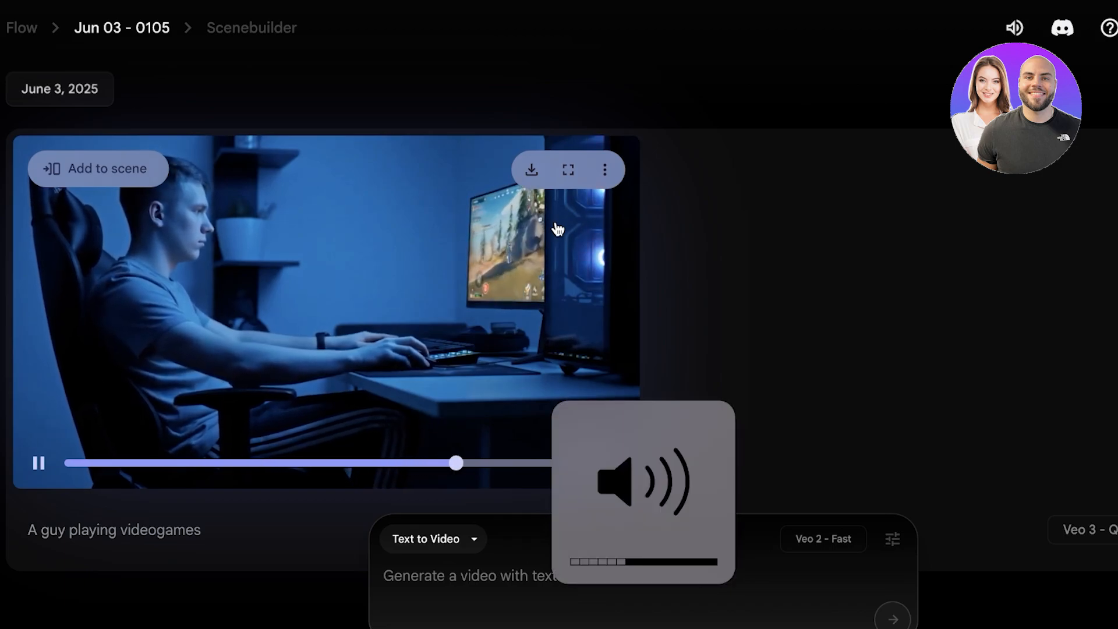
click(428, 300)
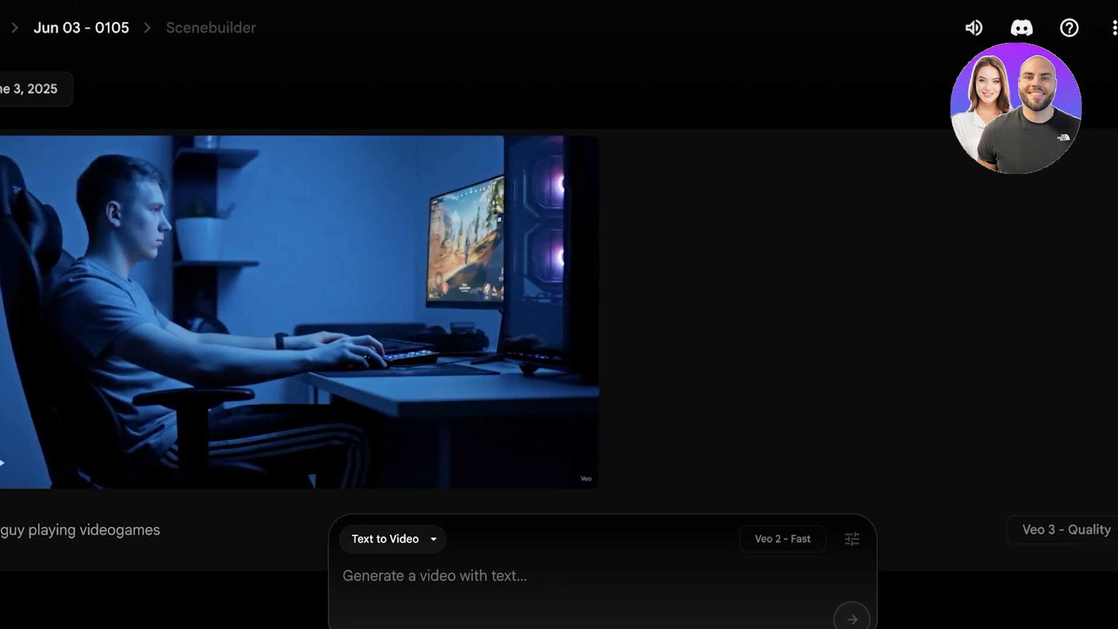
- Open the project Jun 19 - 1448 from the project overview and play its high fashion editorial clip of a model in a pink skirt set
click(26, 35)
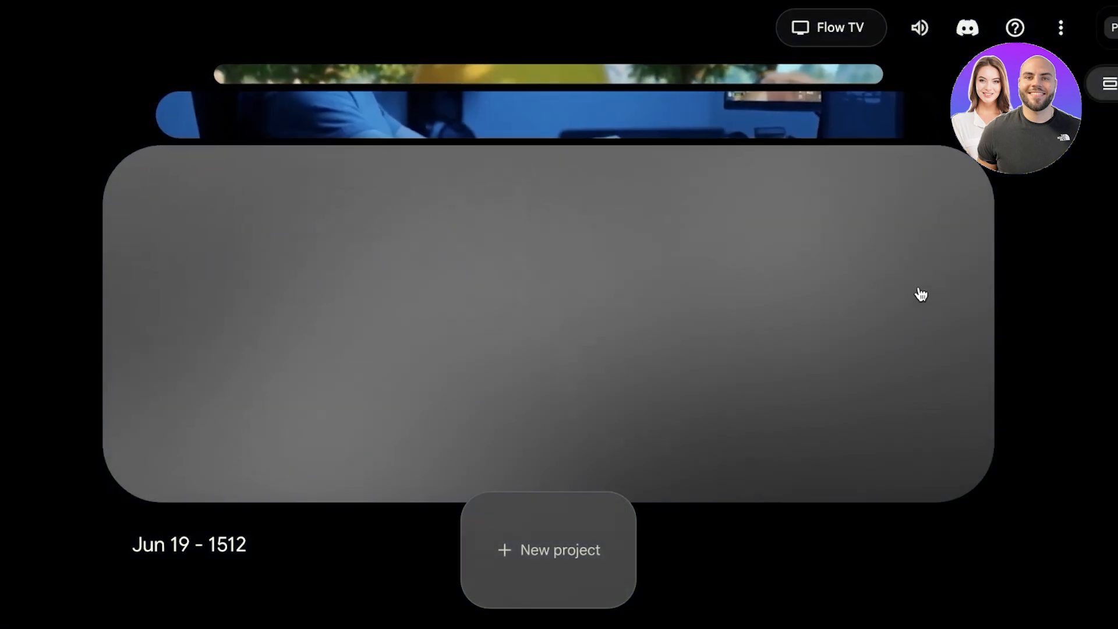
scroll(920, 295, down, 2)
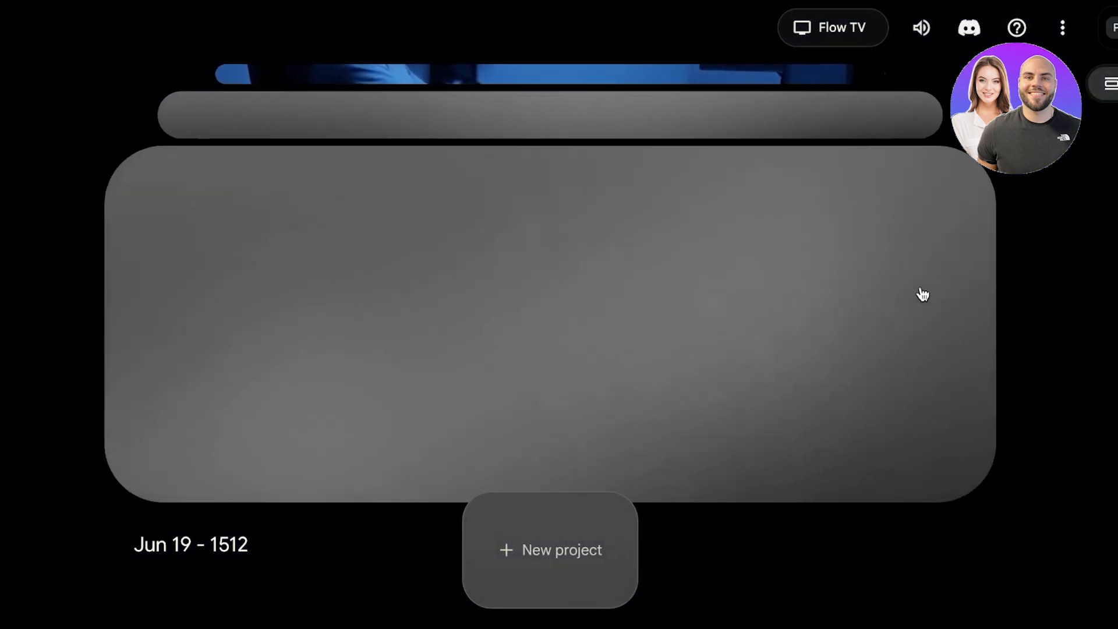
click(830, 310)
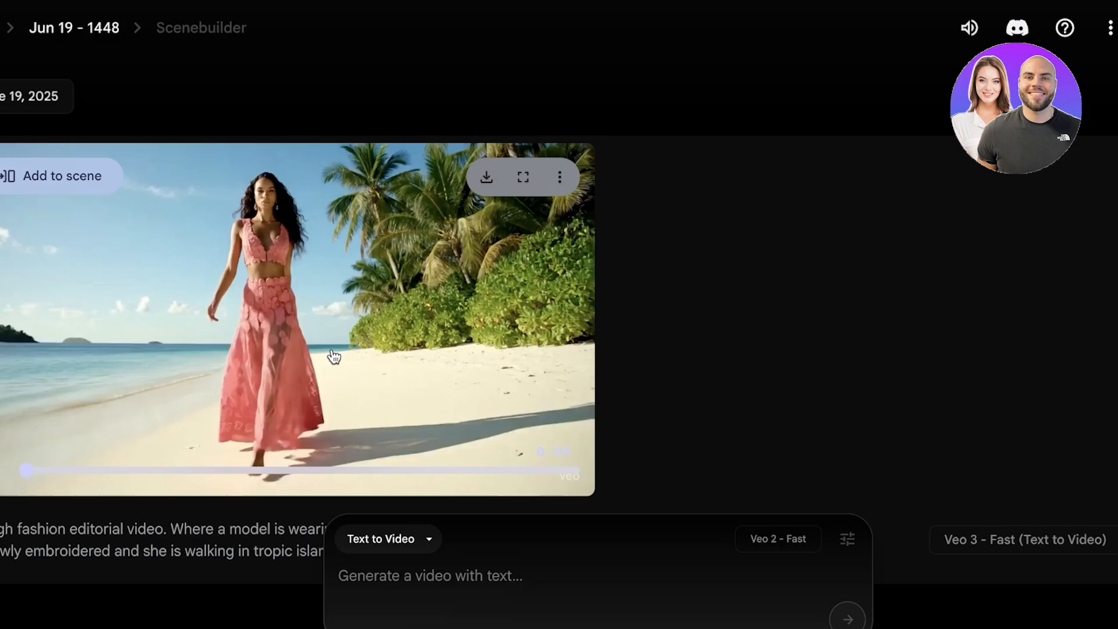
scroll(49, 525, down, 1)
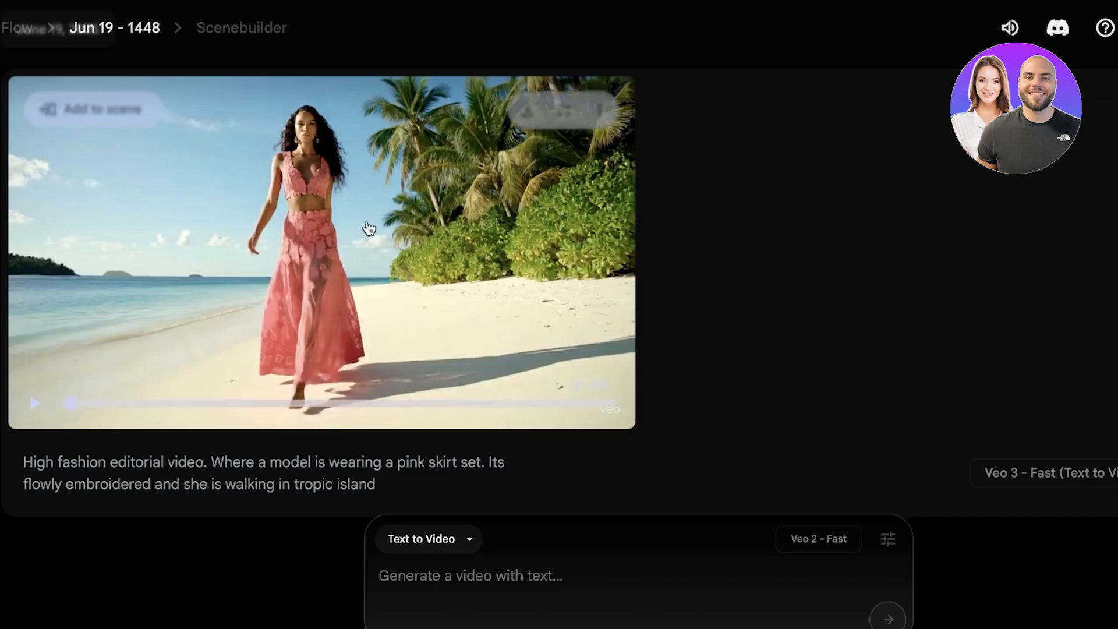
scroll(372, 226, up, 1)
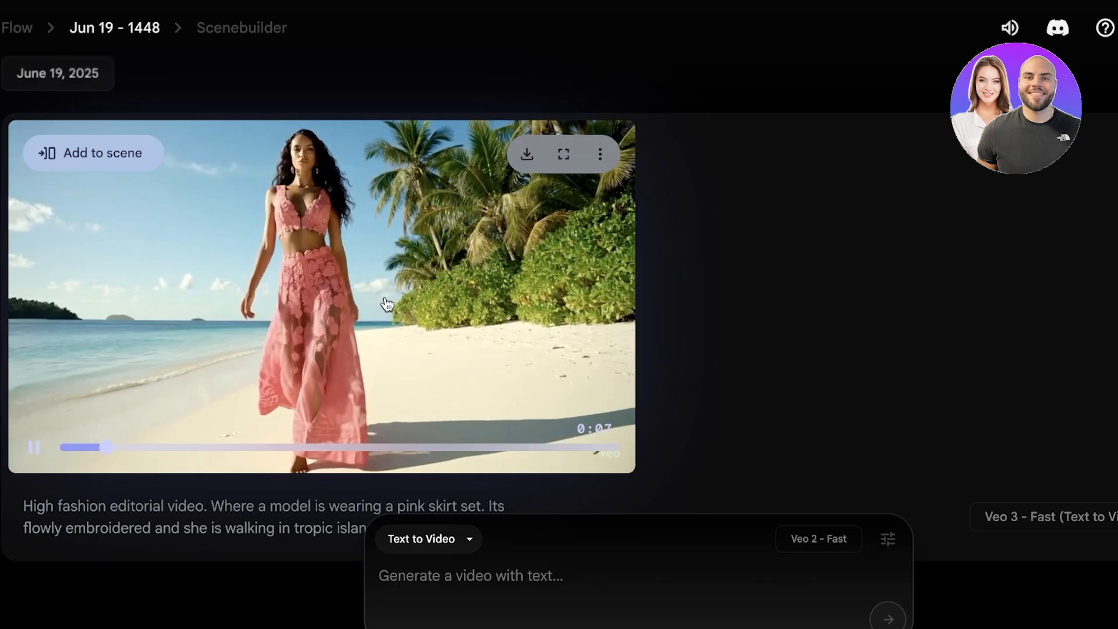
click(385, 303)
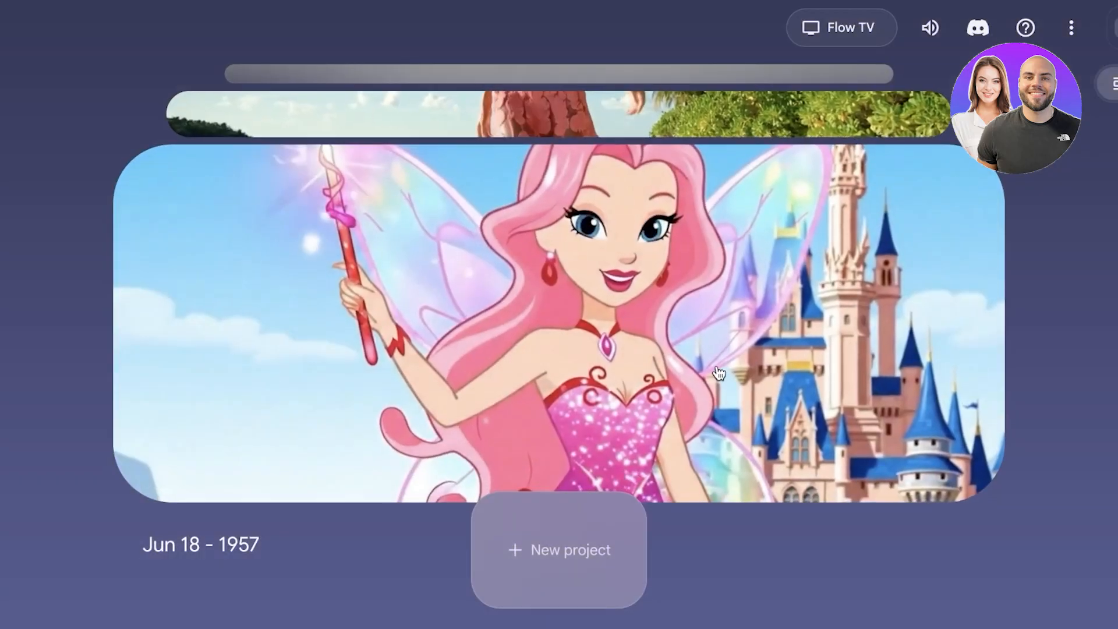
- Open the project Jun 18 - 1957 and watch the clip of the fairy walking in front of a castle
click(718, 373)
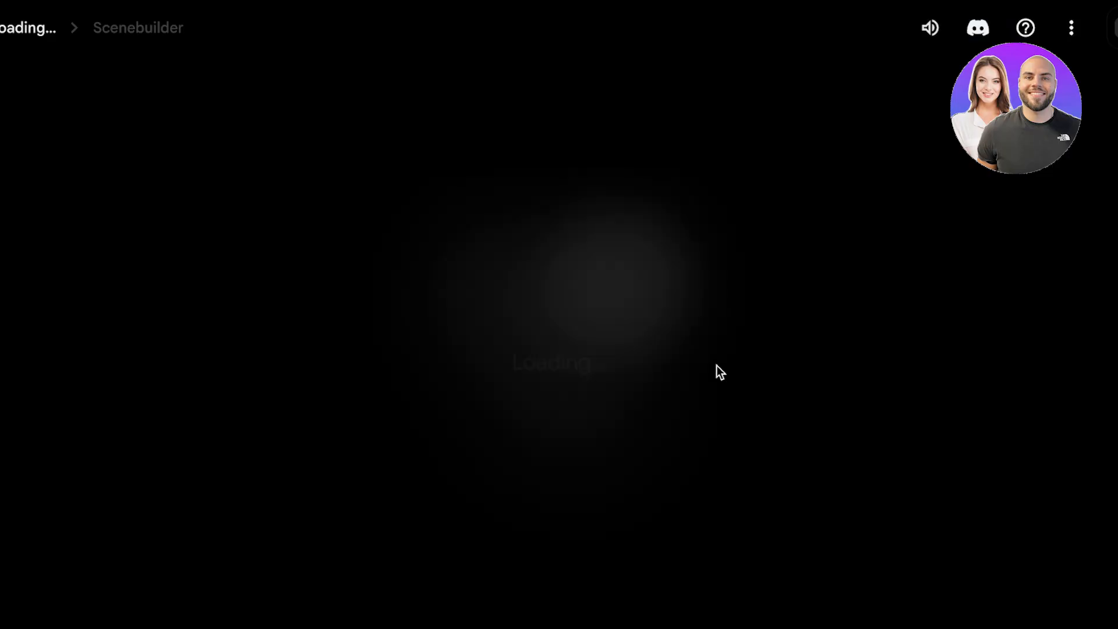
scroll(562, 342, down, 10)
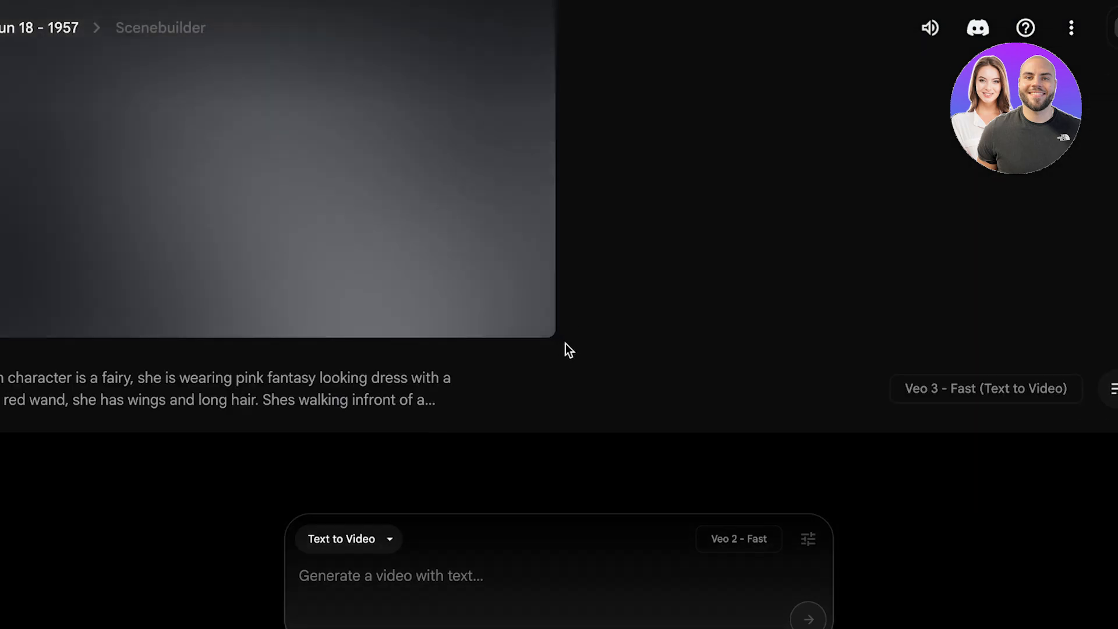
scroll(580, 346, up, 3)
scroll(580, 346, down, 3)
scroll(613, 352, up, 2)
mouse_move(146, 252)
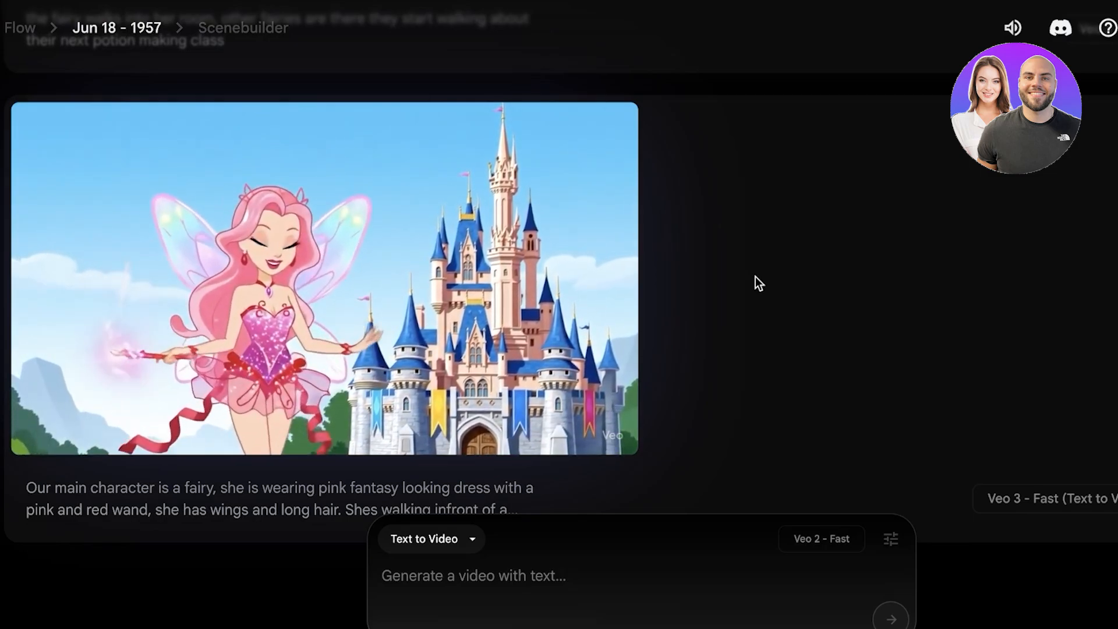
mouse_move(390, 286)
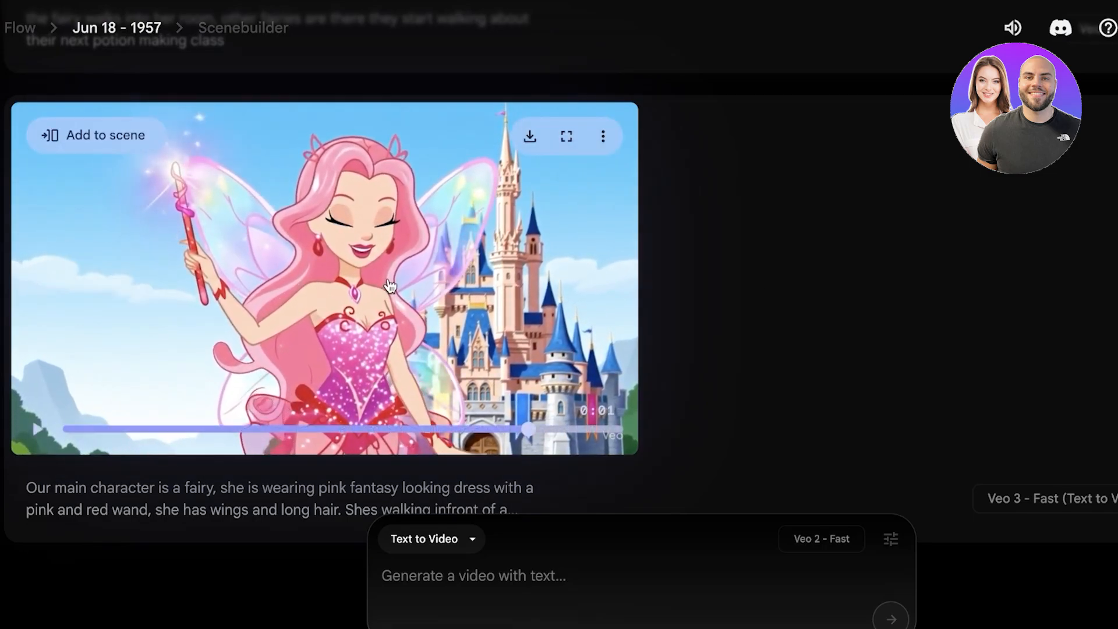
- Examine the full prompt behind the fairy and castle clip, including its character, setting and animation style
scroll(391, 286, down, 2)
mouse_move(401, 375)
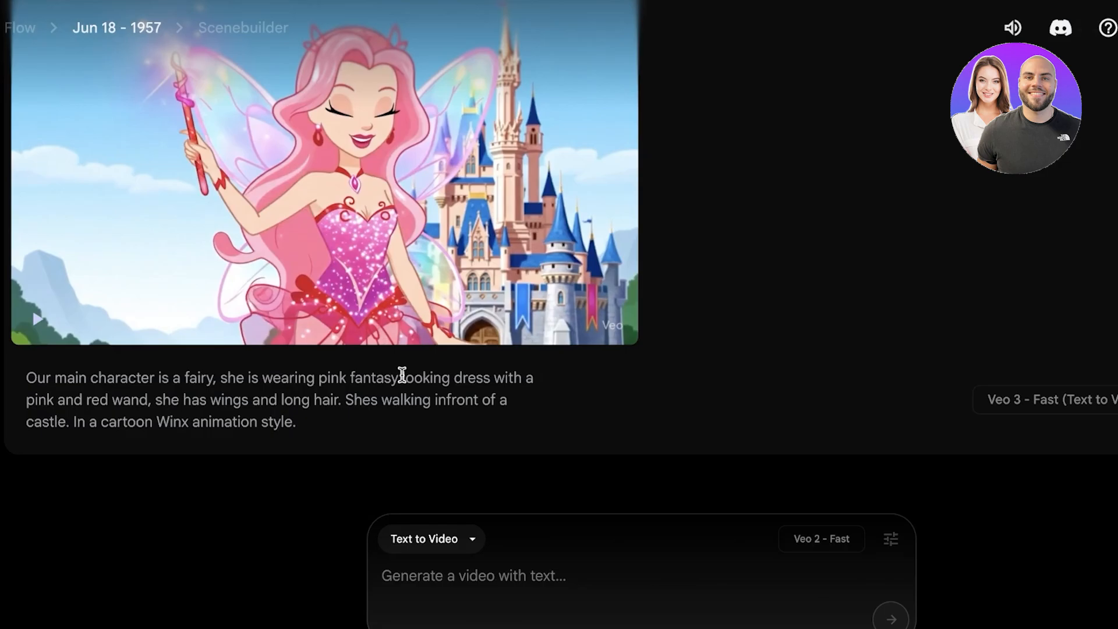
drag(278, 373, 211, 371)
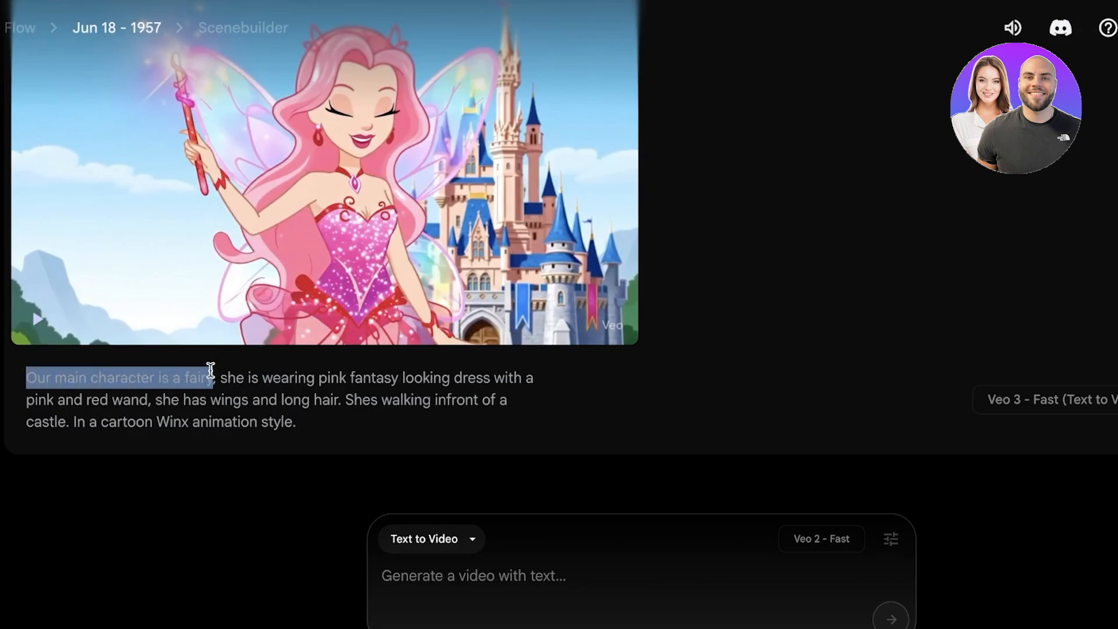
click(219, 374)
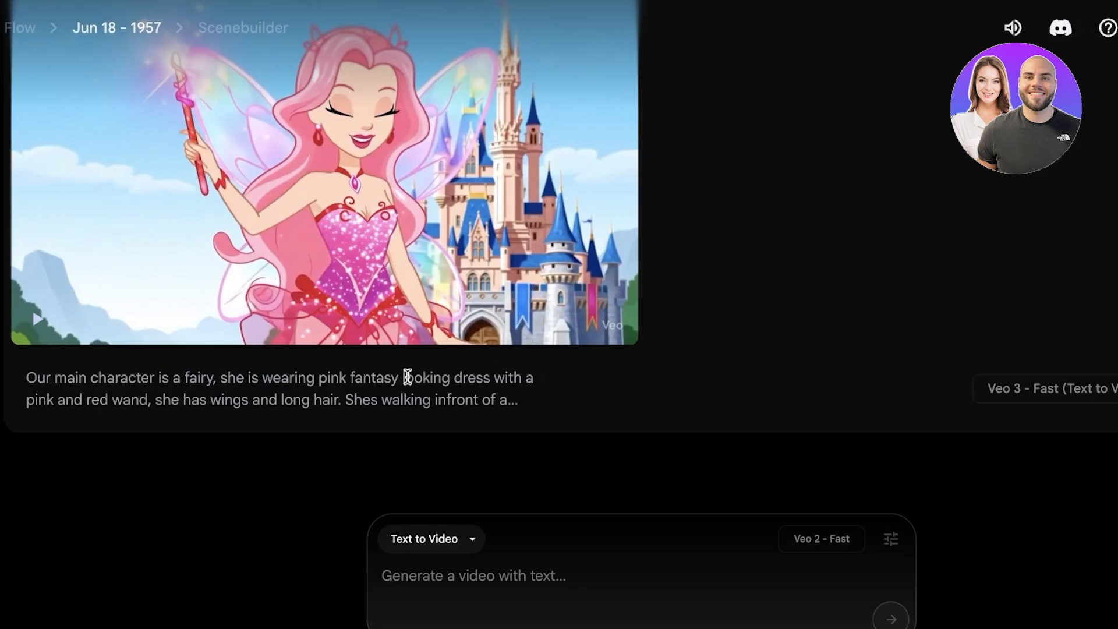
drag(227, 373, 270, 400)
click(399, 417)
click(516, 400)
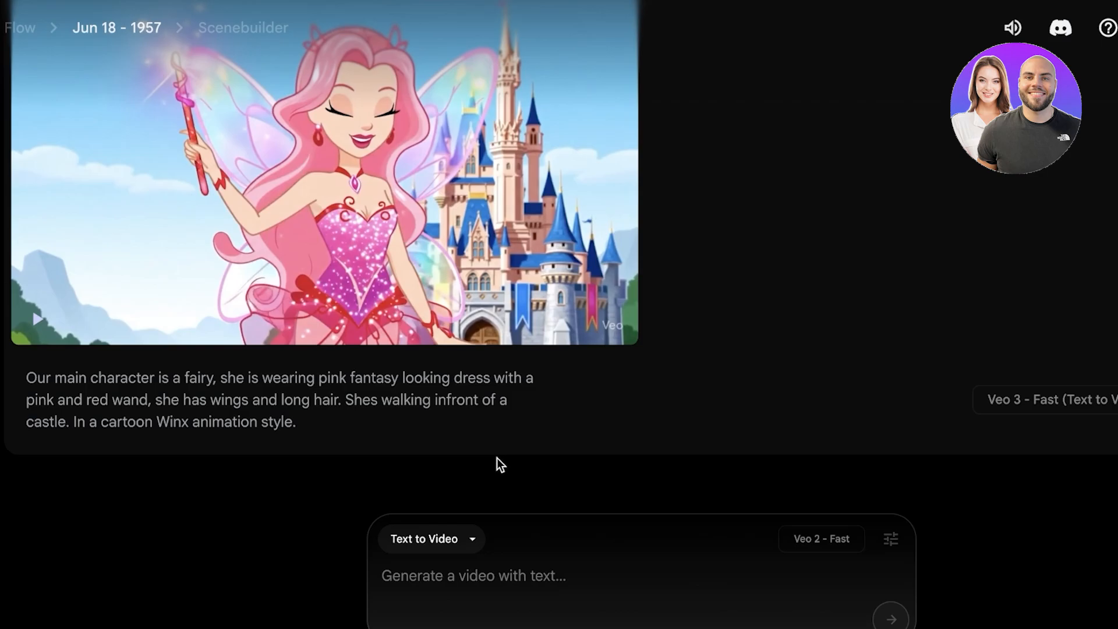
scroll(439, 453, up, 3)
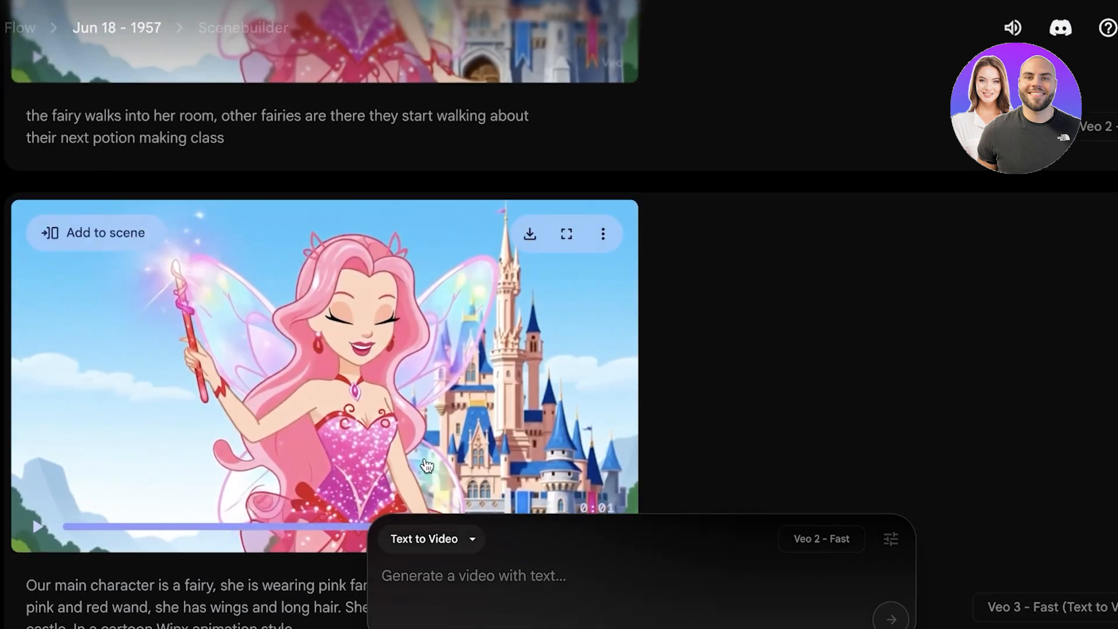
scroll(408, 468, down, 3)
scroll(408, 468, down, 1)
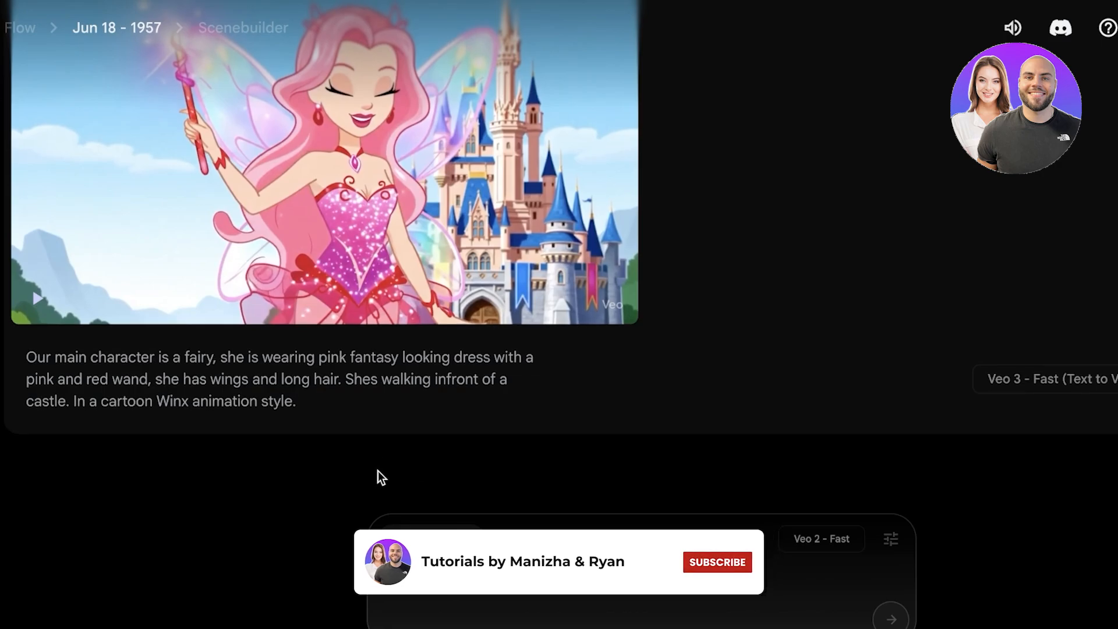
- Play the project's first clip, generated from "the fairy walks into her room", and pause it partway
scroll(379, 470, up, 9)
scroll(384, 471, up, 2)
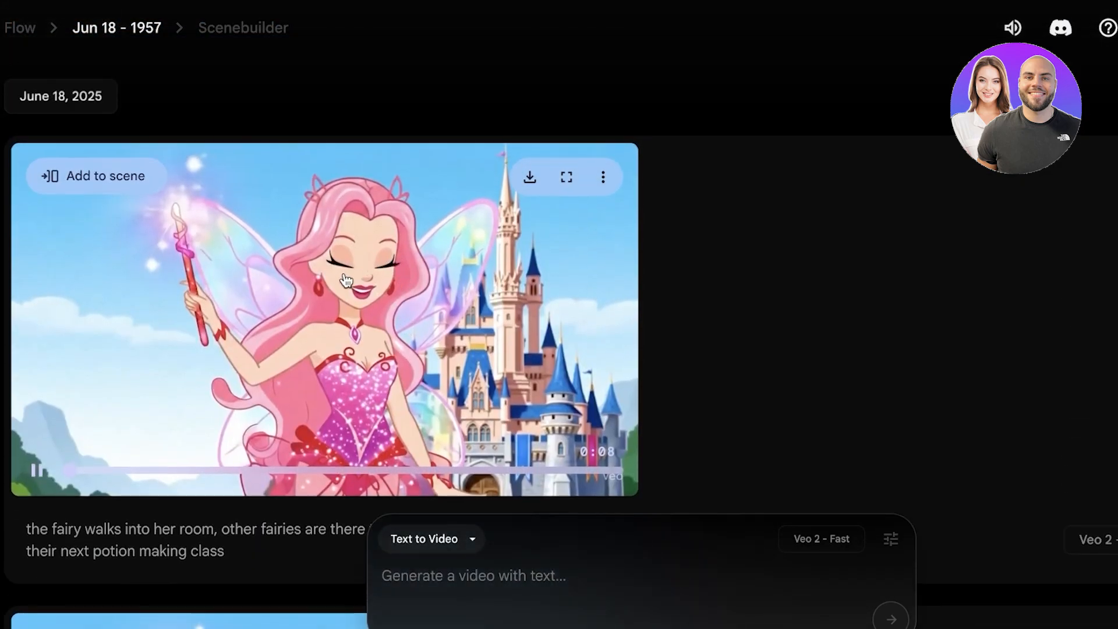
click(184, 362)
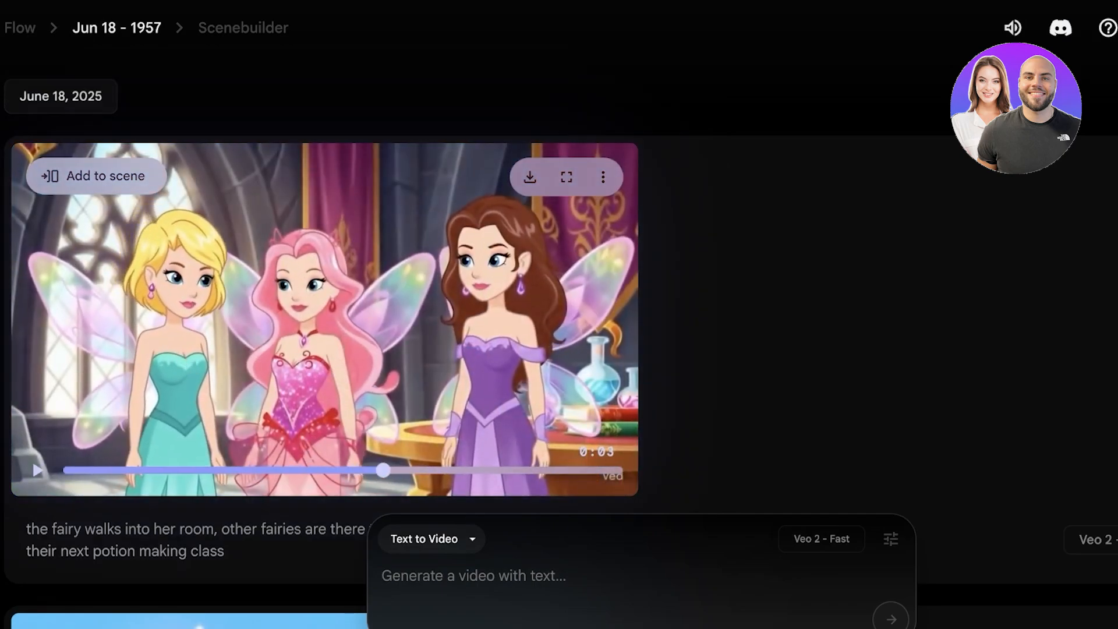
- Add the fairy room clip to the Scenebuilder, show the Jump to and Extend options, and return to the project overview
click(108, 175)
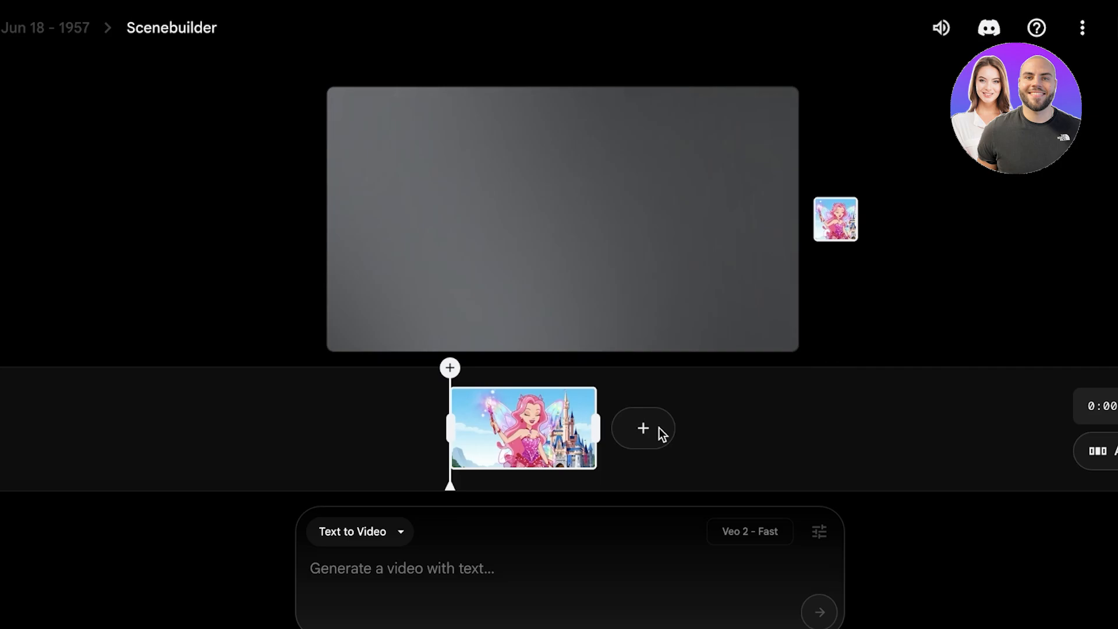
click(657, 431)
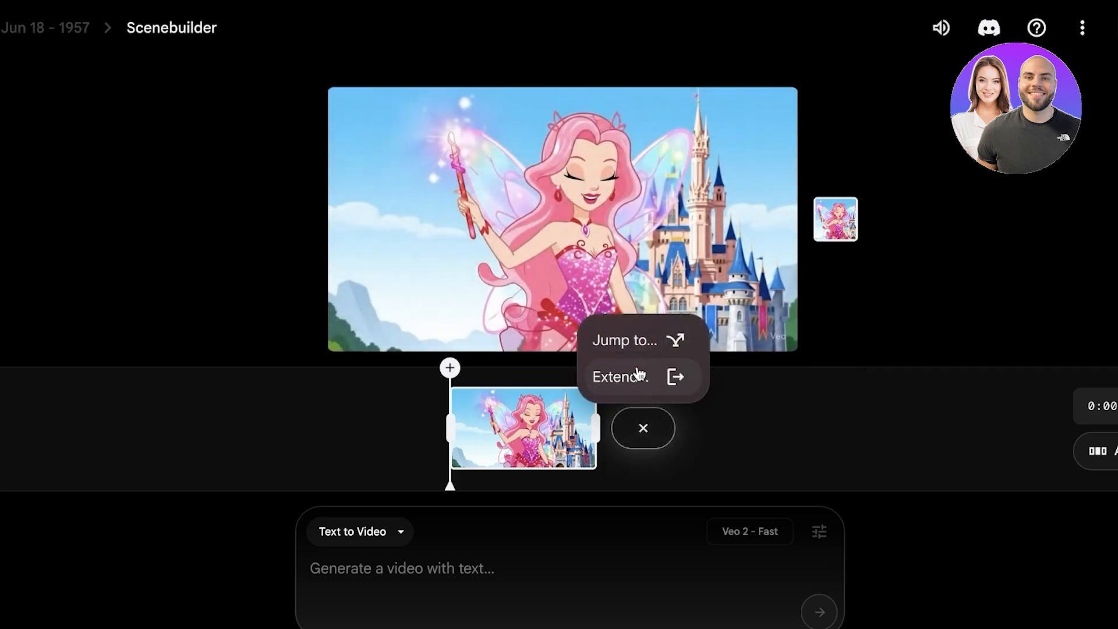
click(36, 29)
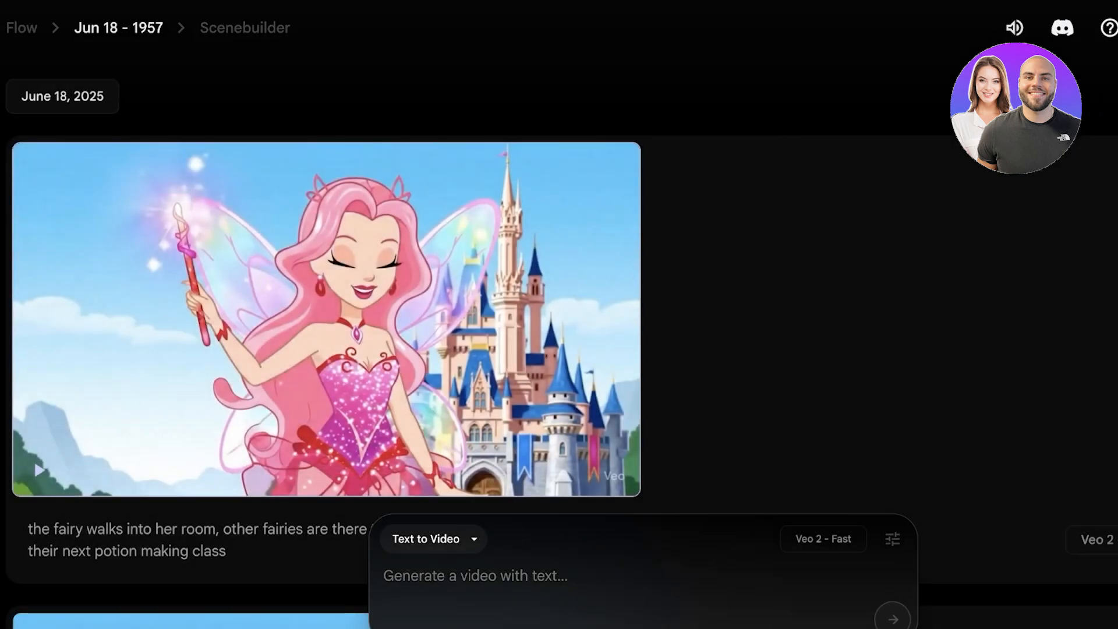
click(12, 30)
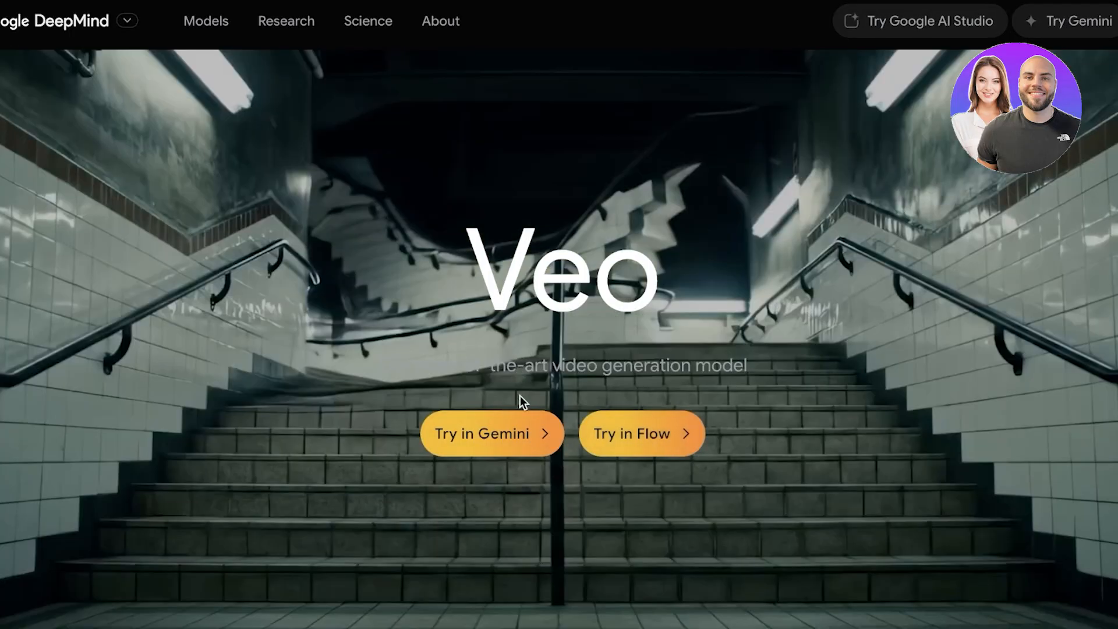
- Switch to Gemini from the Veo page and play the video generated from "a model wearing a blue dress"
click(511, 449)
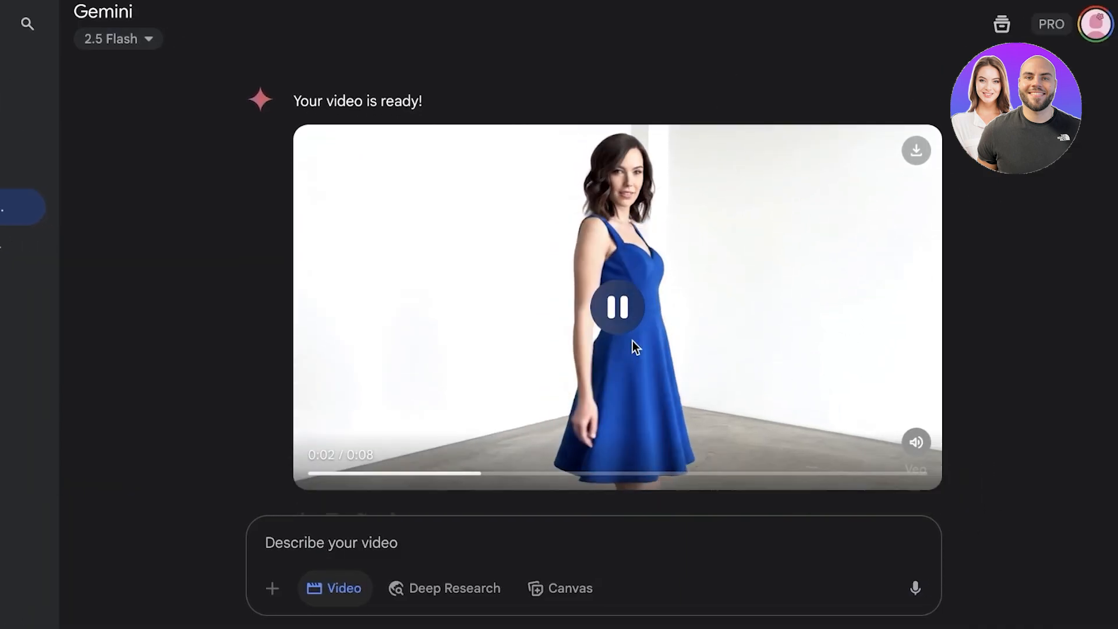
click(610, 318)
scroll(911, 324, up, 2)
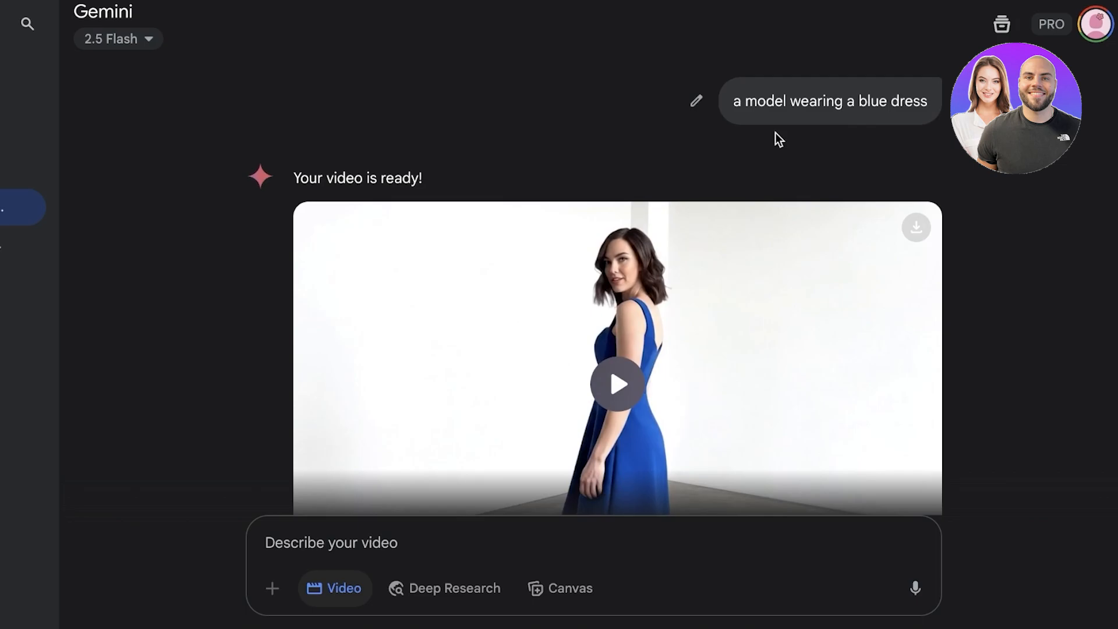
click(595, 372)
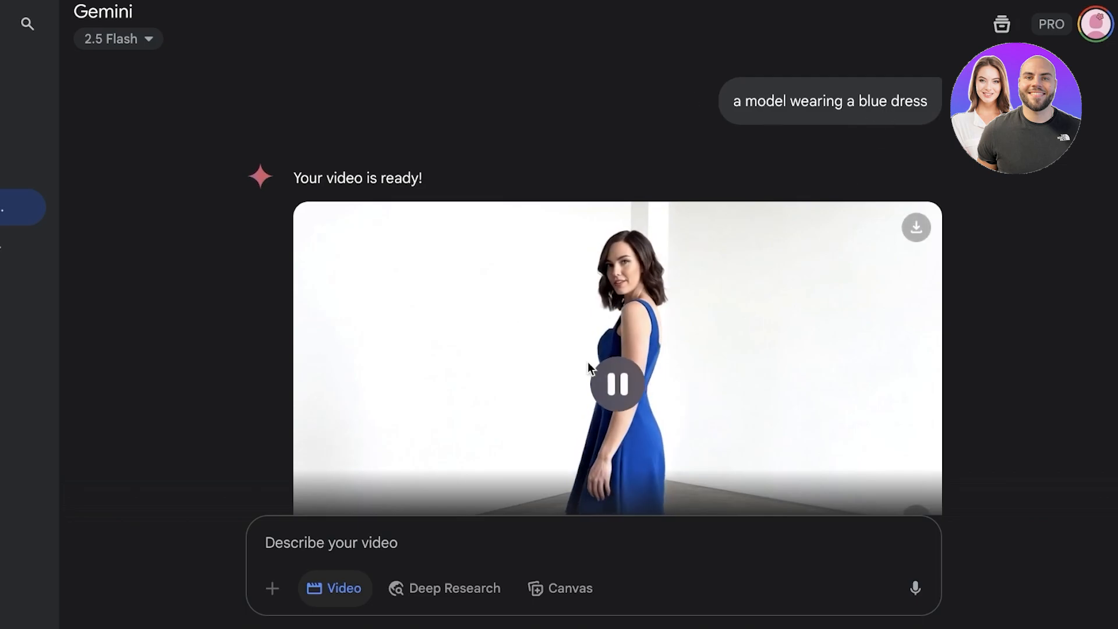
click(613, 377)
- Start a new video prompt with "A kitch where kids are running, toys all over, morning mess. A mom in her"
scroll(612, 377, down, 3)
click(323, 539)
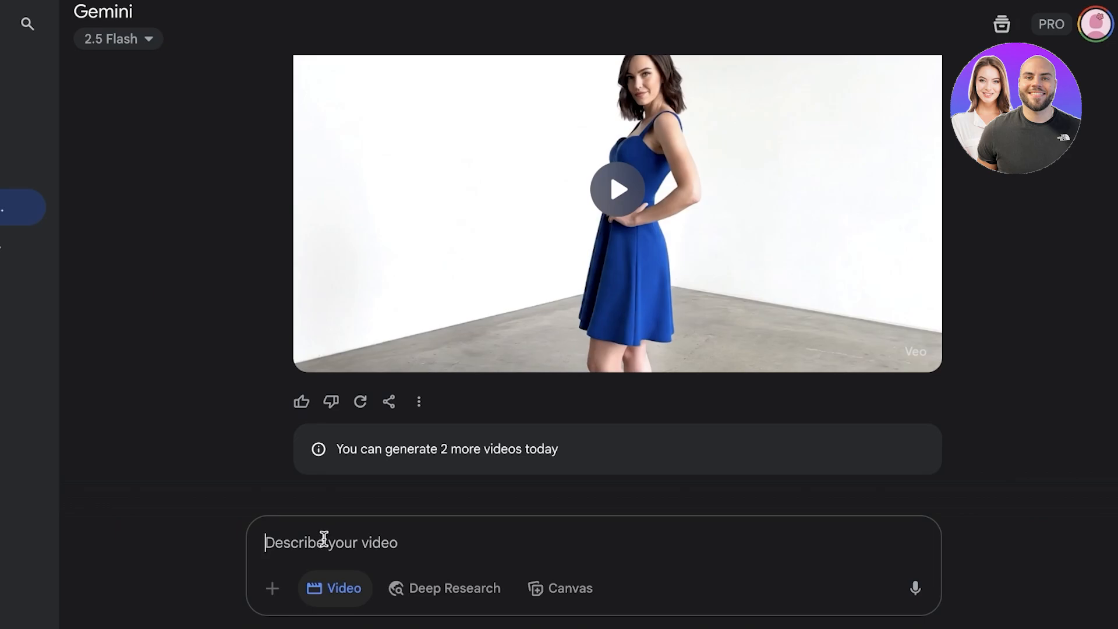
text(A)
key(BackSpace)
text(A kitch)
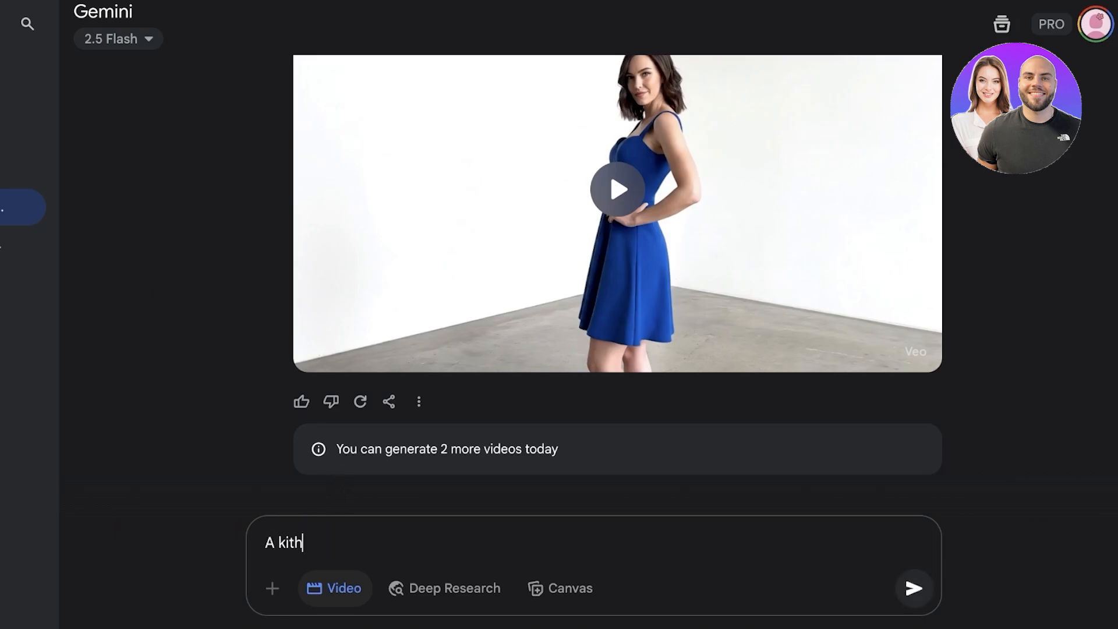
key(BackSpace)
text(ch where kids are)
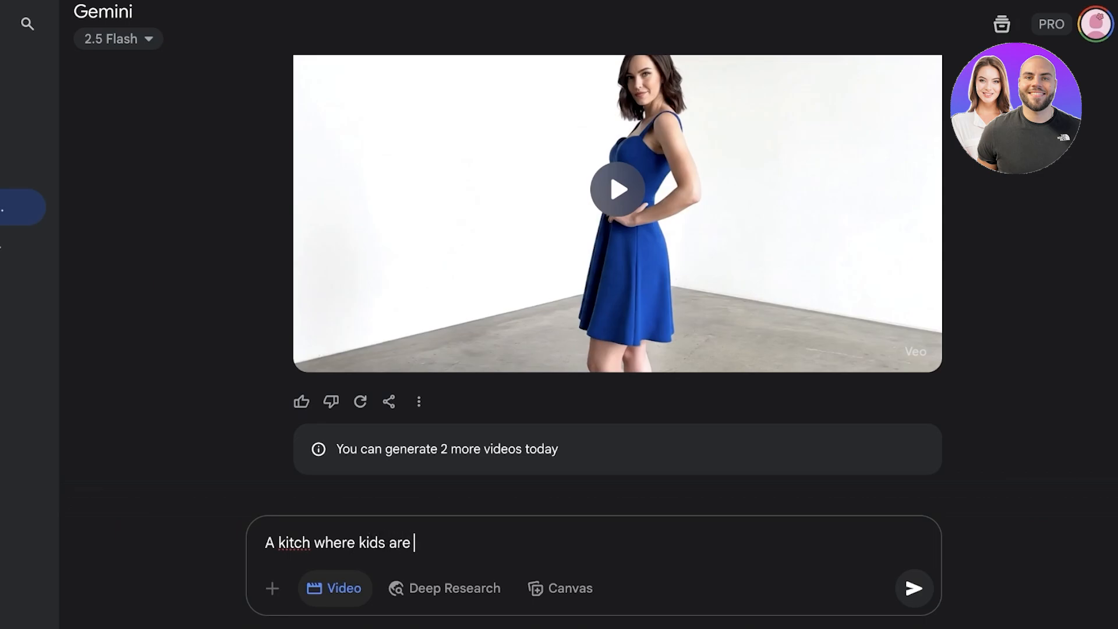
text( running, toys all )
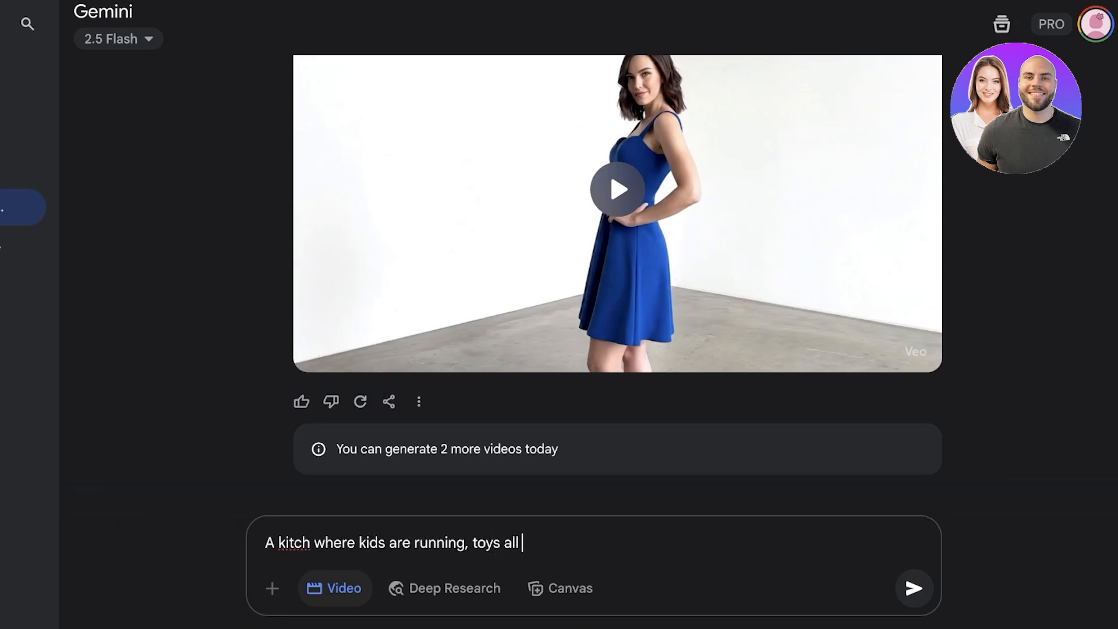
text(over, morning me)
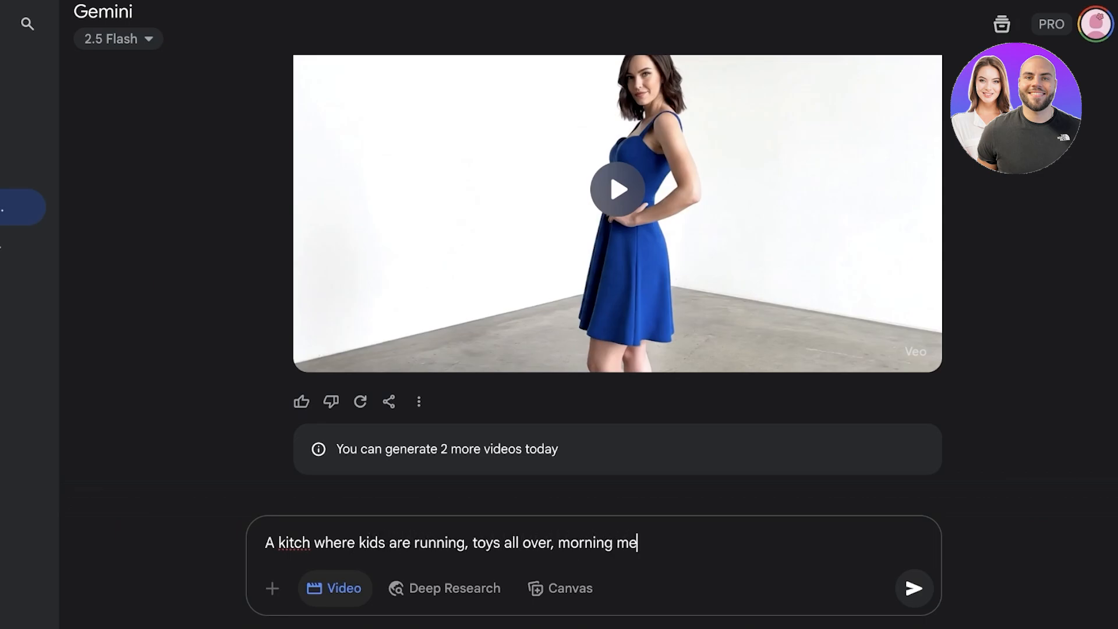
text(ss. A mom in her)
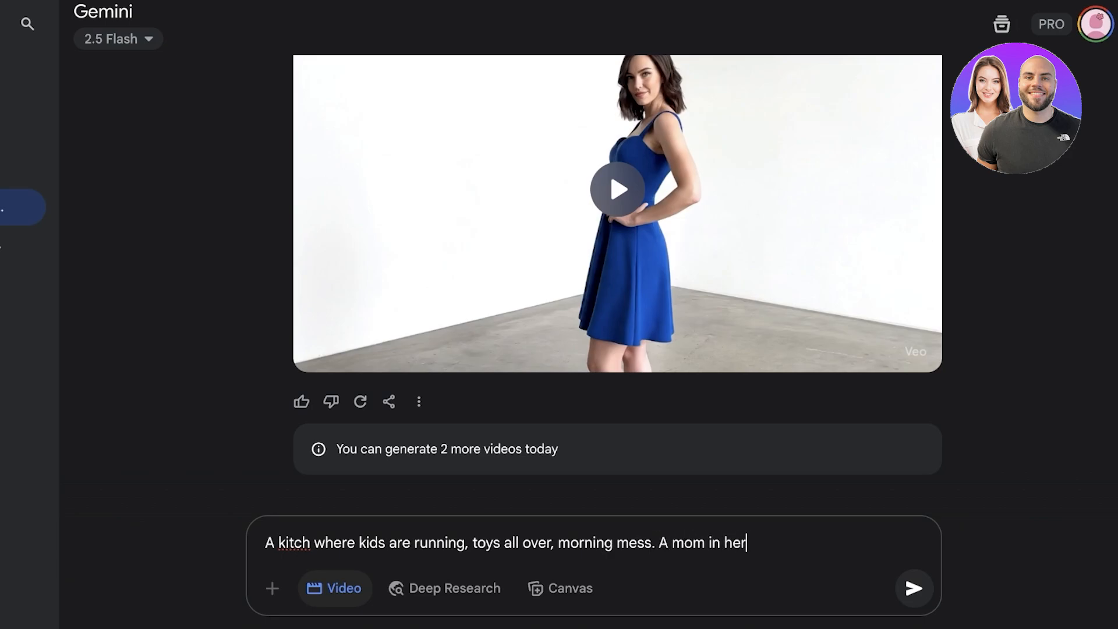
- Continue the prompt with "late 20's with a messy bun wearing pjs, beautiful. The mom is holding a phone and she says 'Sometimes you need a pause'"
text( late 20's with a messy bun wearing pjs, b)
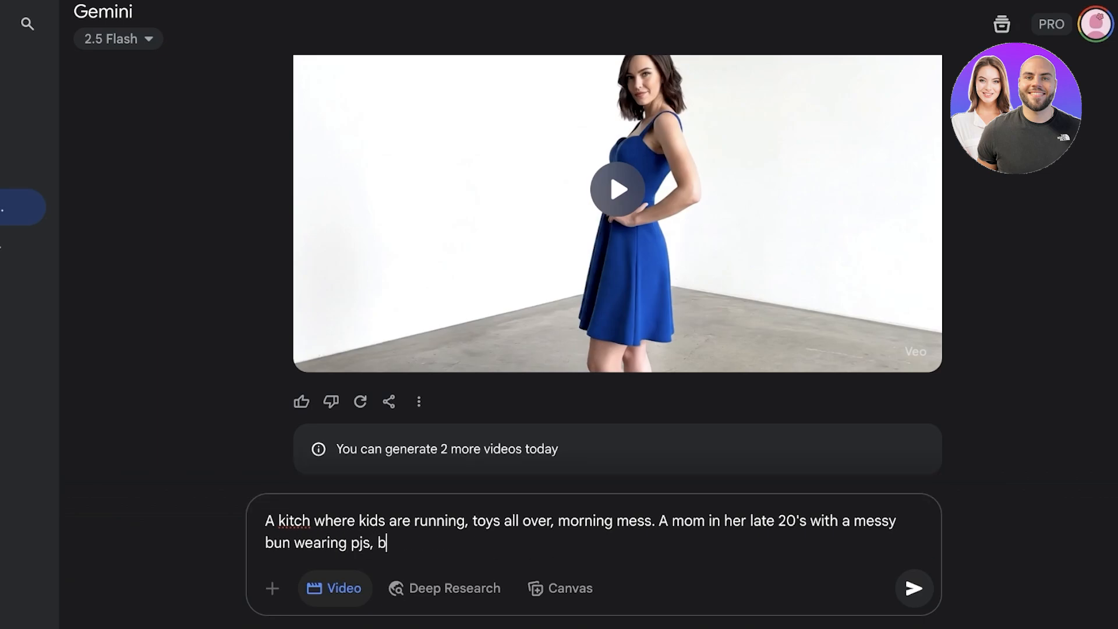
text(eautiful. The mom is )
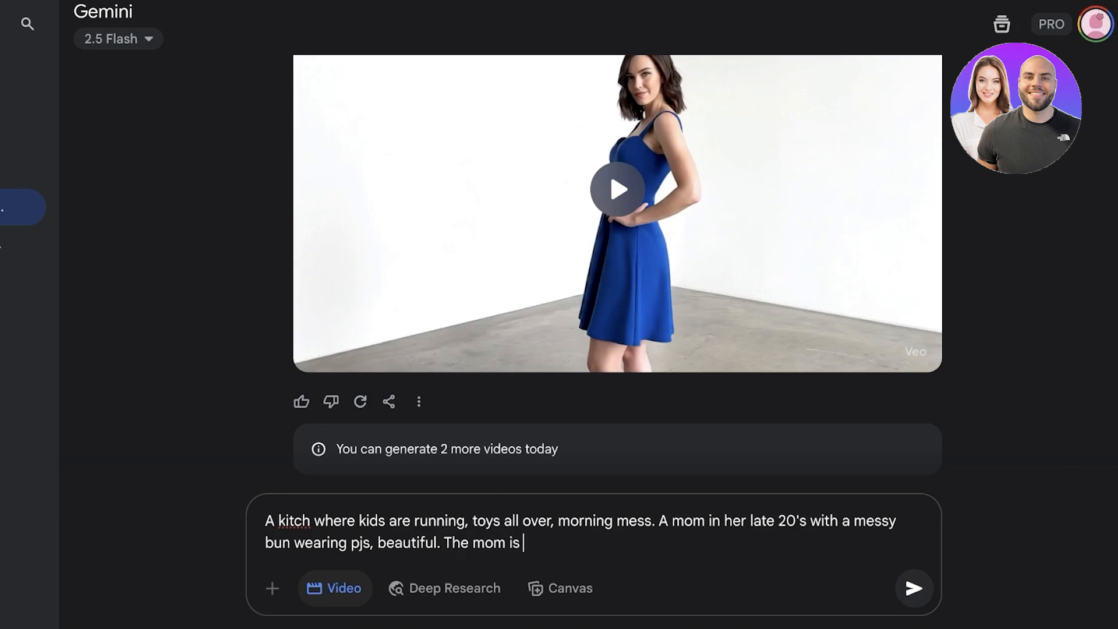
text(holding a pho)
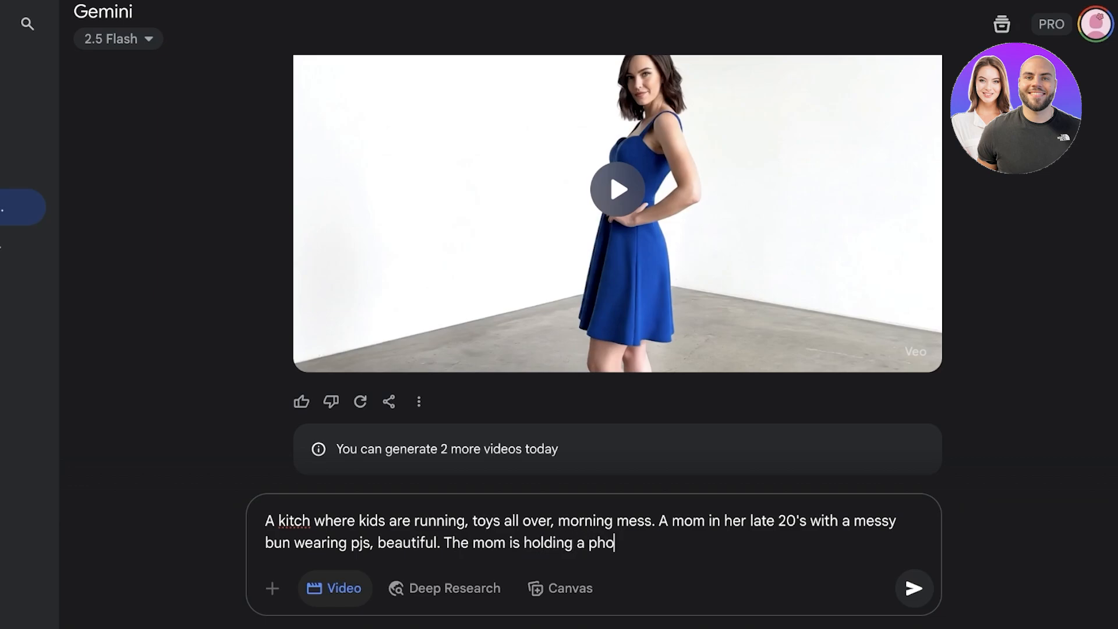
text(ne and she says 'A)
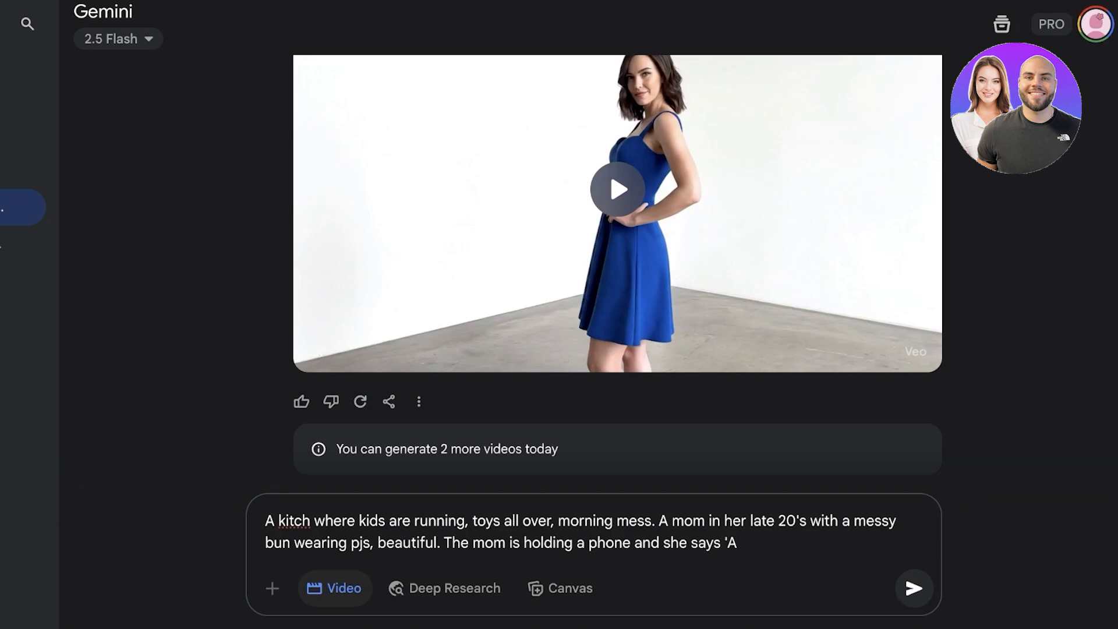
key(BackSpace)
text(Sometimes you)
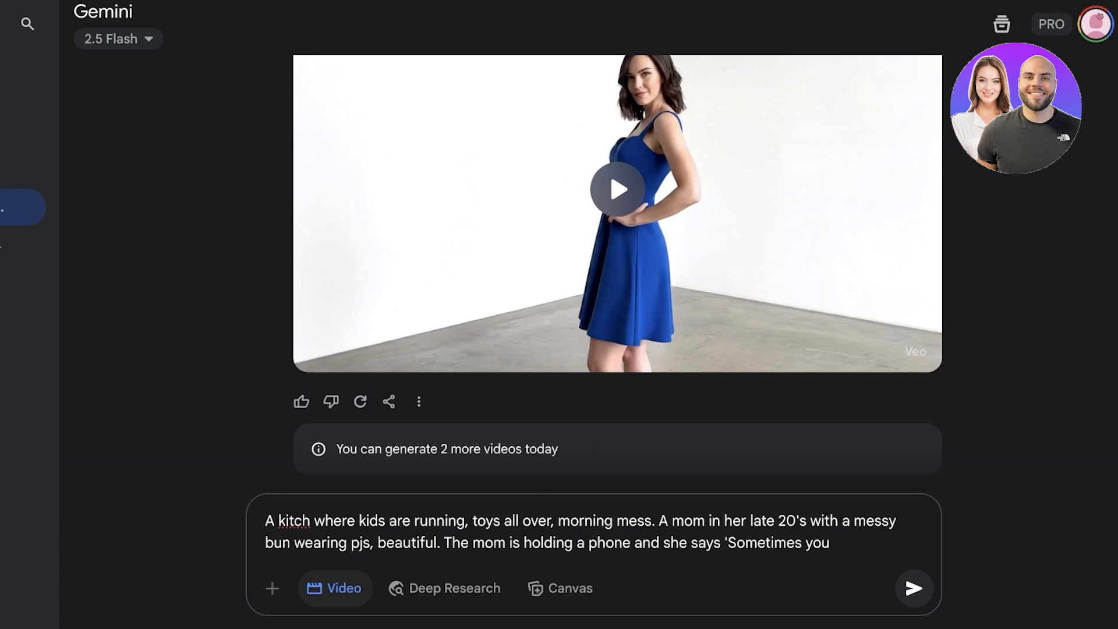
text( ne need a pause' and)
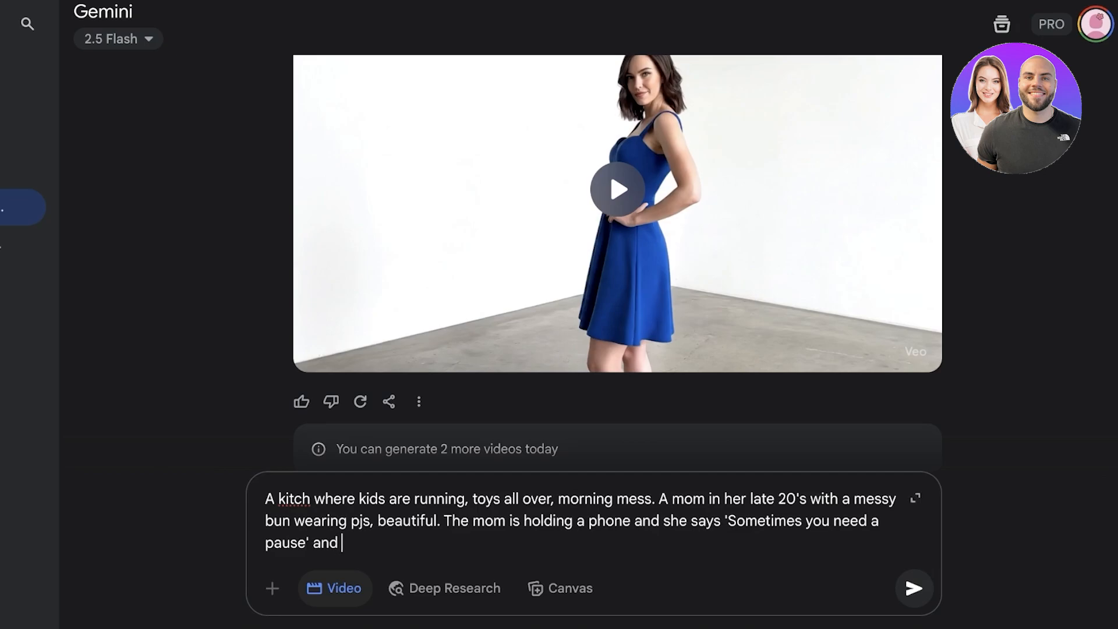
- Extend the prompt with "the backgrounds changes to a calm forest."
key(BackSpace)
key(BackSpace)
text(backg)
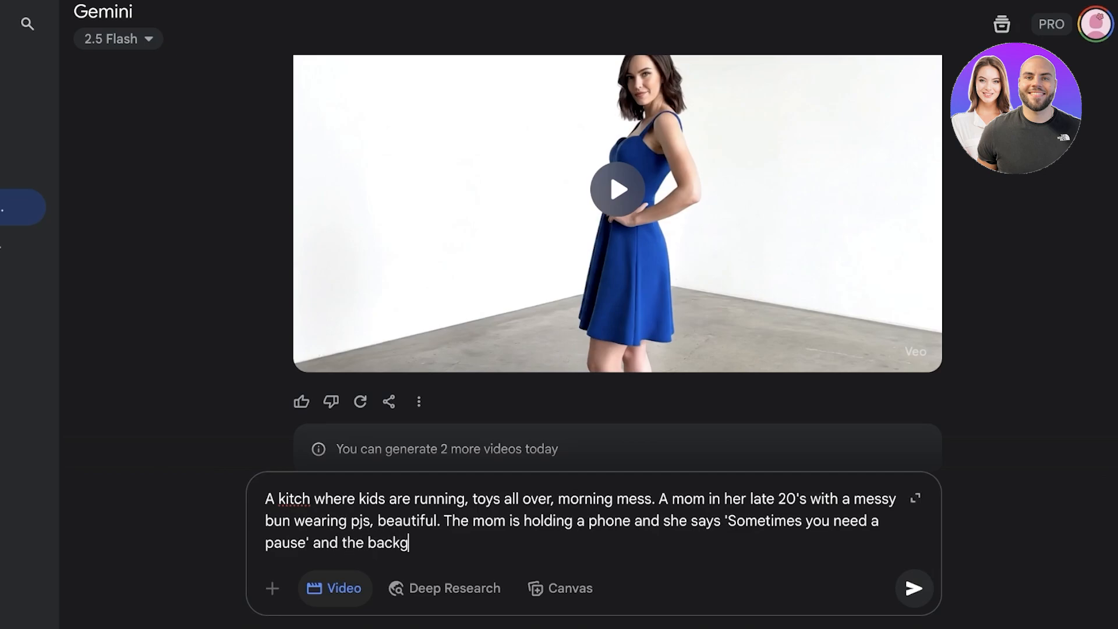
text(rounds changes to)
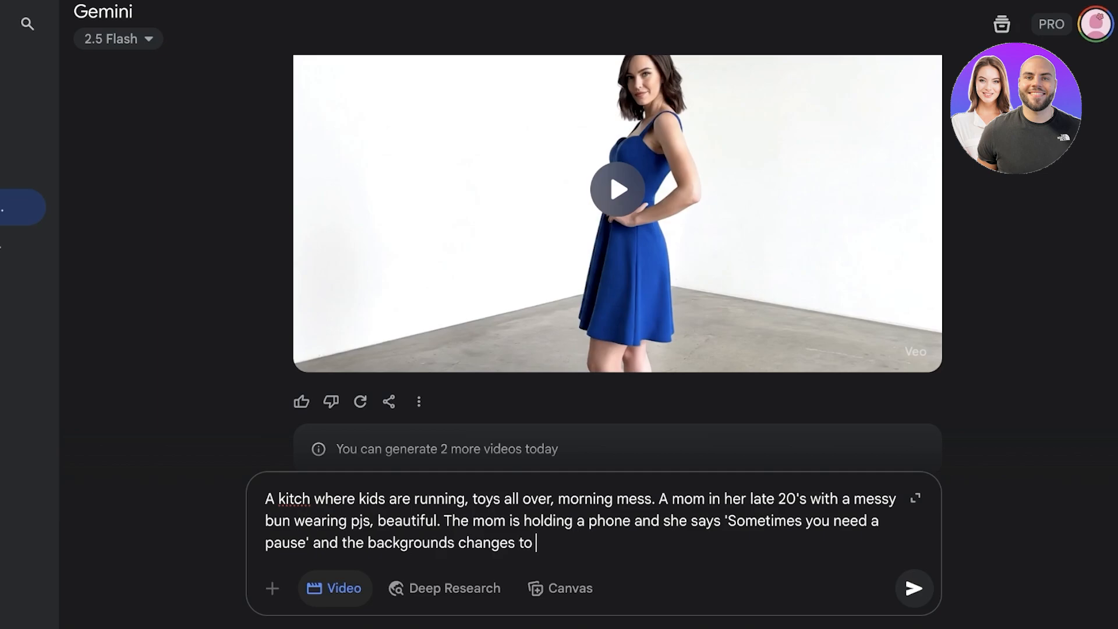
text( a calm forest.)
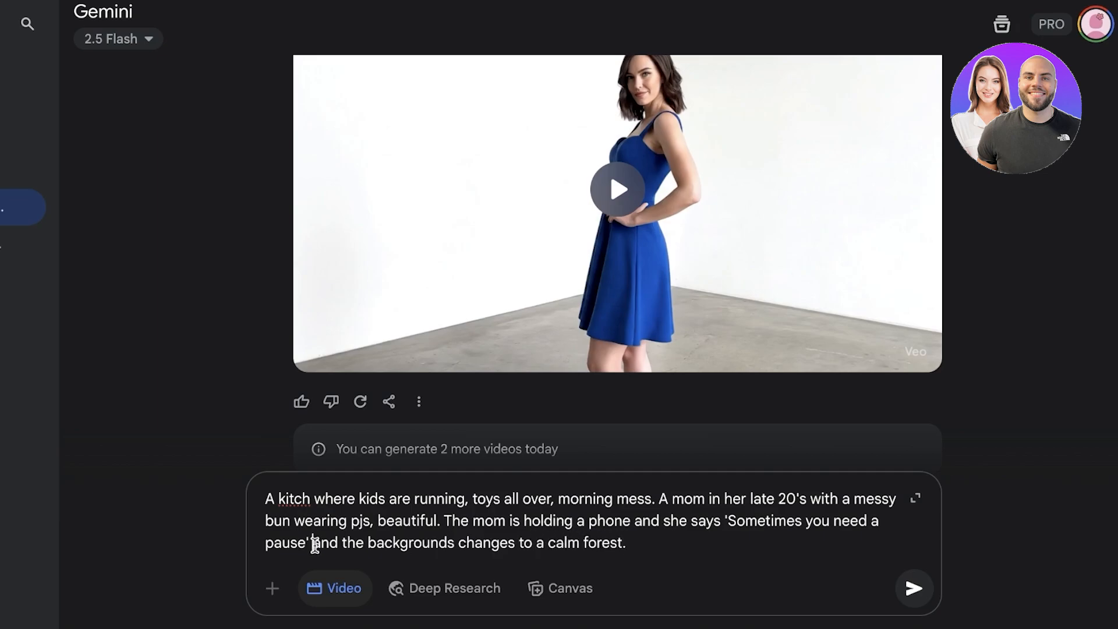
- Insert "she clicks on her phone." directly after the quoted line 'Sometimes you need a pause'
click(315, 544)
text(she clicks on her)
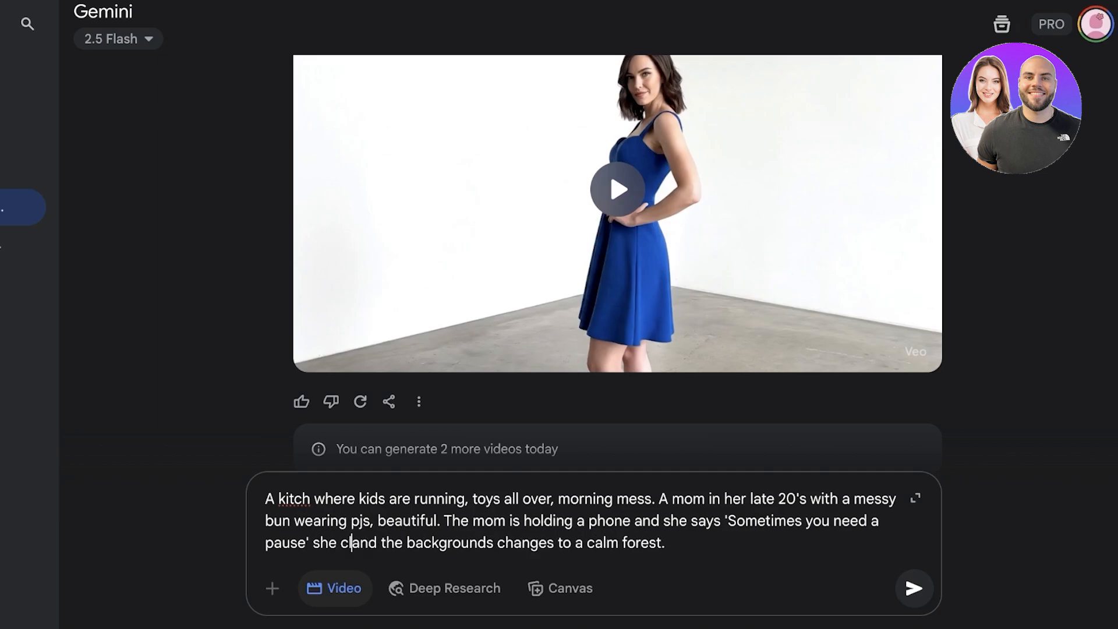
text( phone.)
- Append "Then she shows her phone screen where it says "RELAX TECH"" to the end of the prompt
click(791, 542)
text(Then )
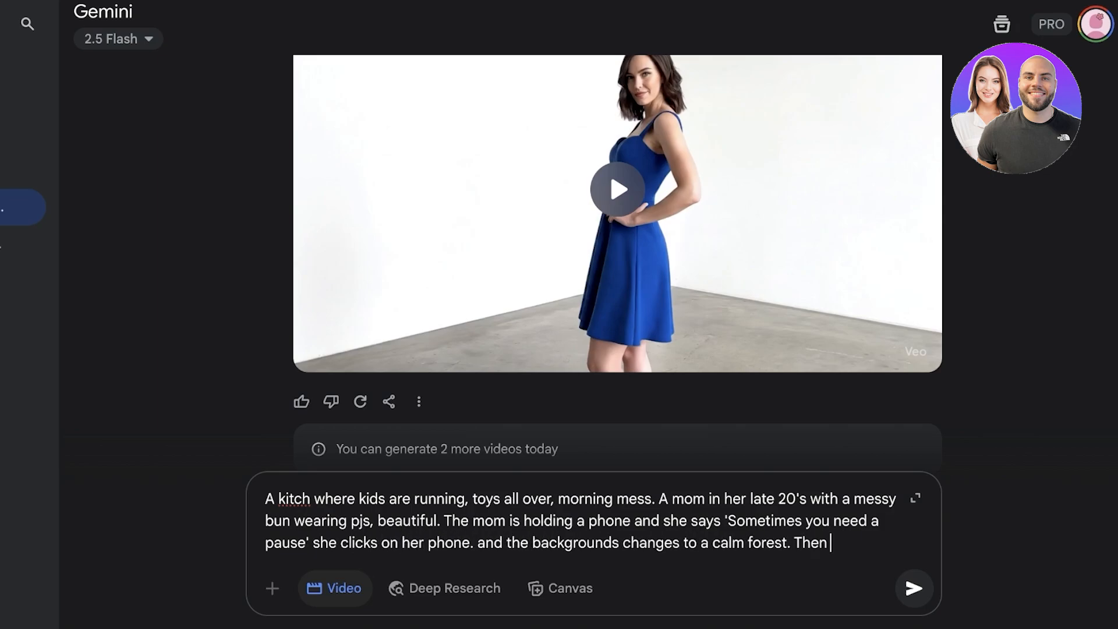
text(she shows her phone sc)
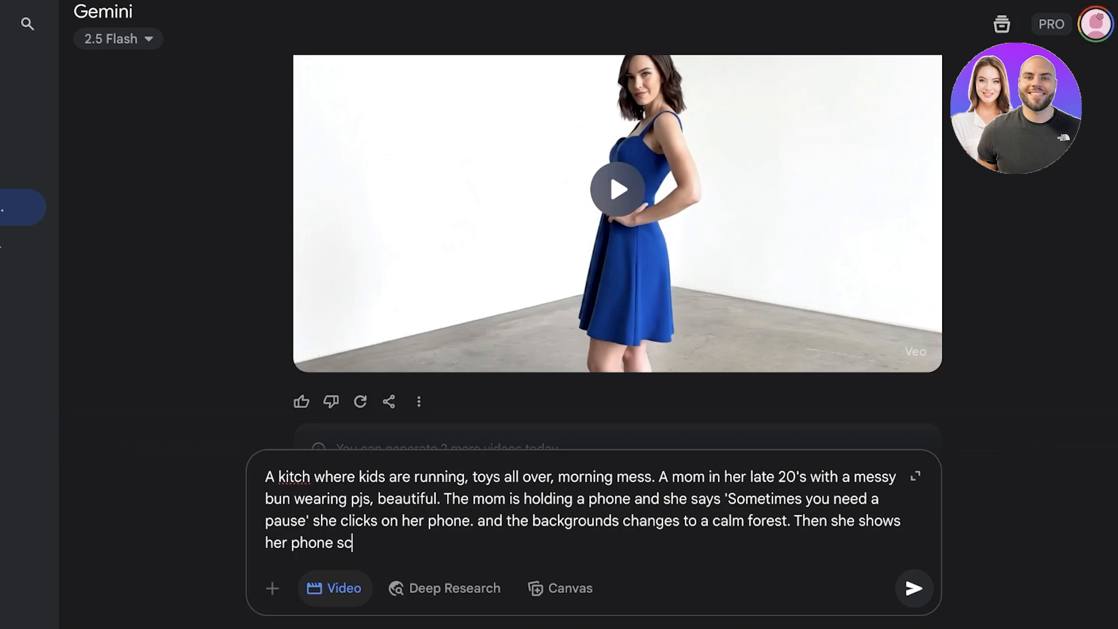
text(reen where it says "RELAX TECH)
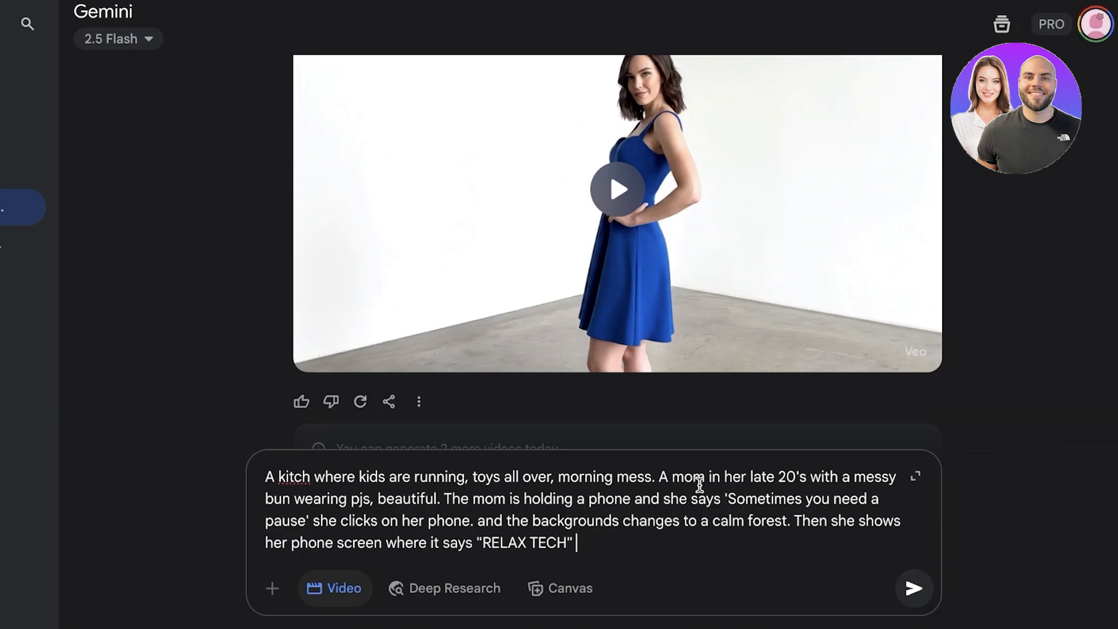
- Correct the misspelled word "kitch" to "kitchen" at the start of the prompt
right_click(287, 473)
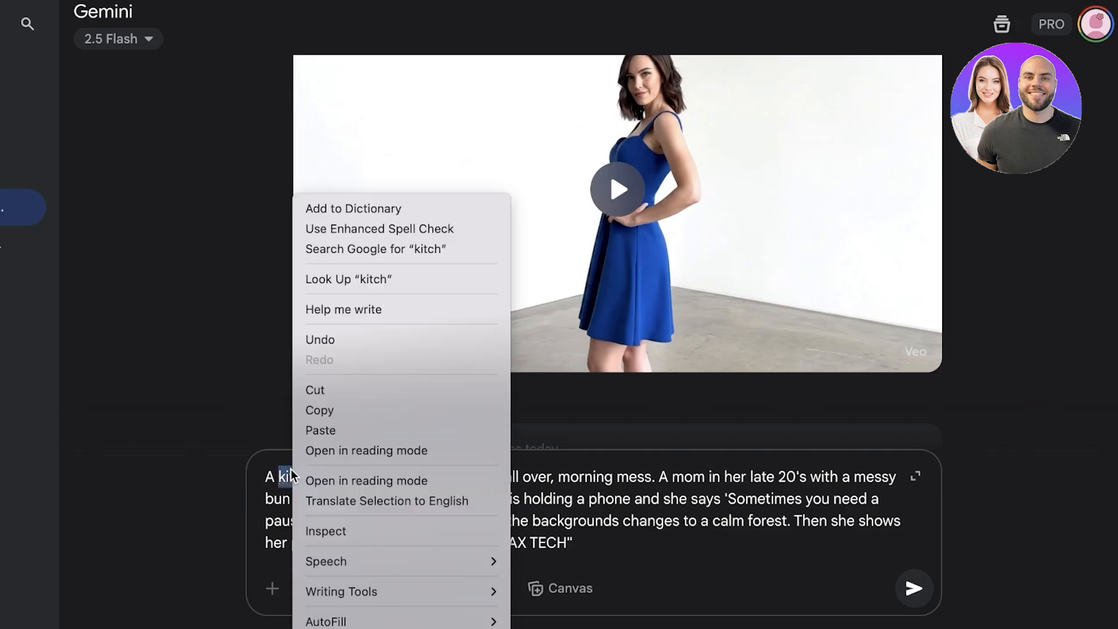
click(249, 475)
click(313, 477)
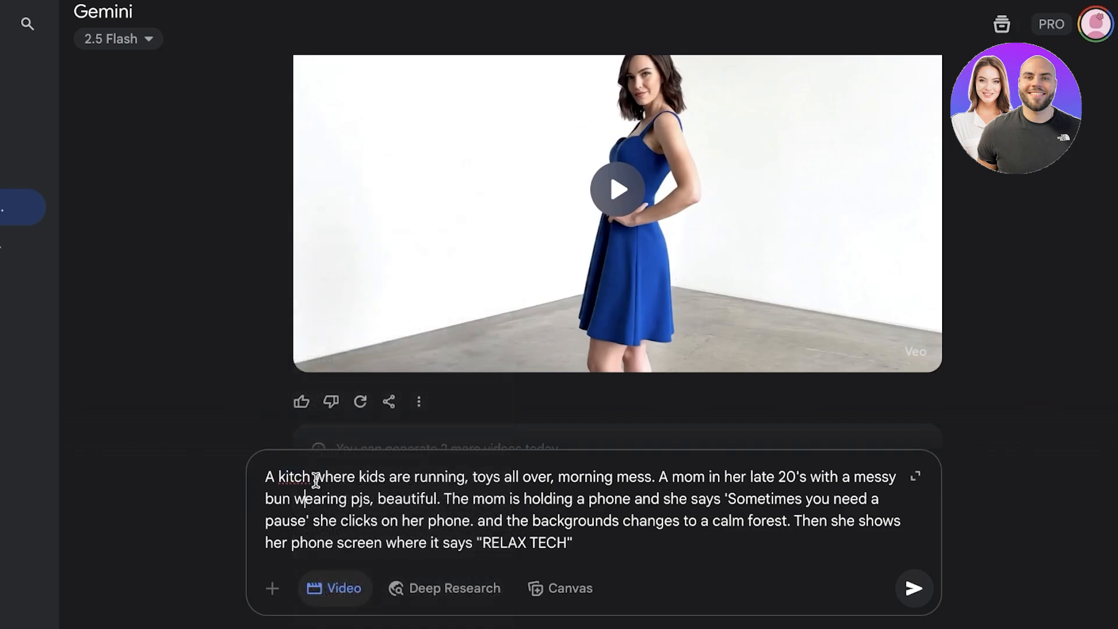
text(en)
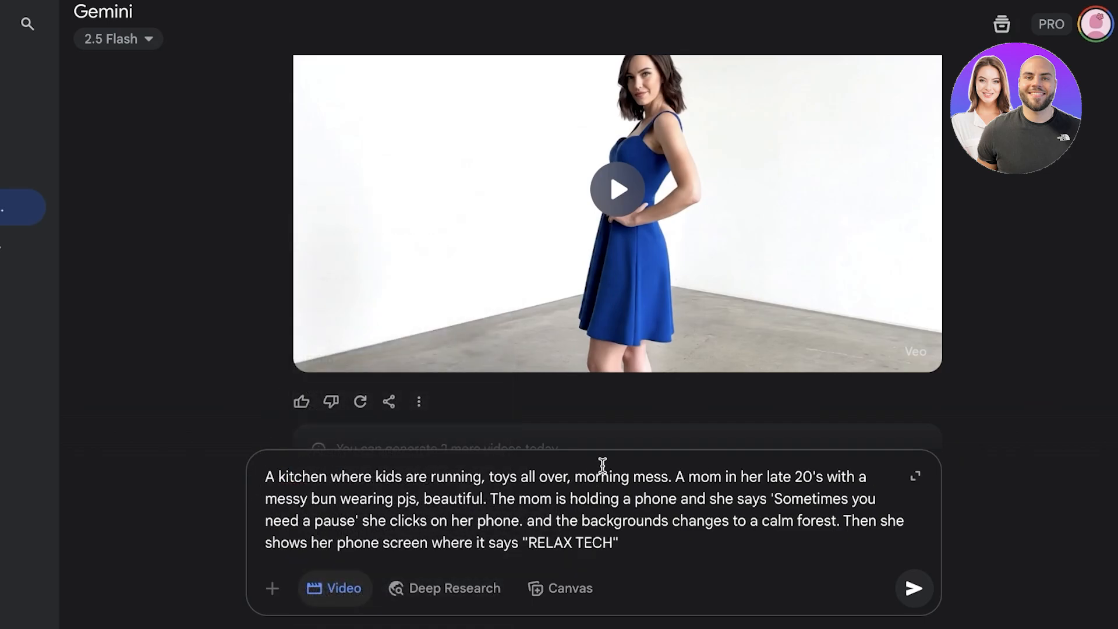
- Review the finished kitchen prompt and submit it to generate the video
drag(672, 477, 786, 549)
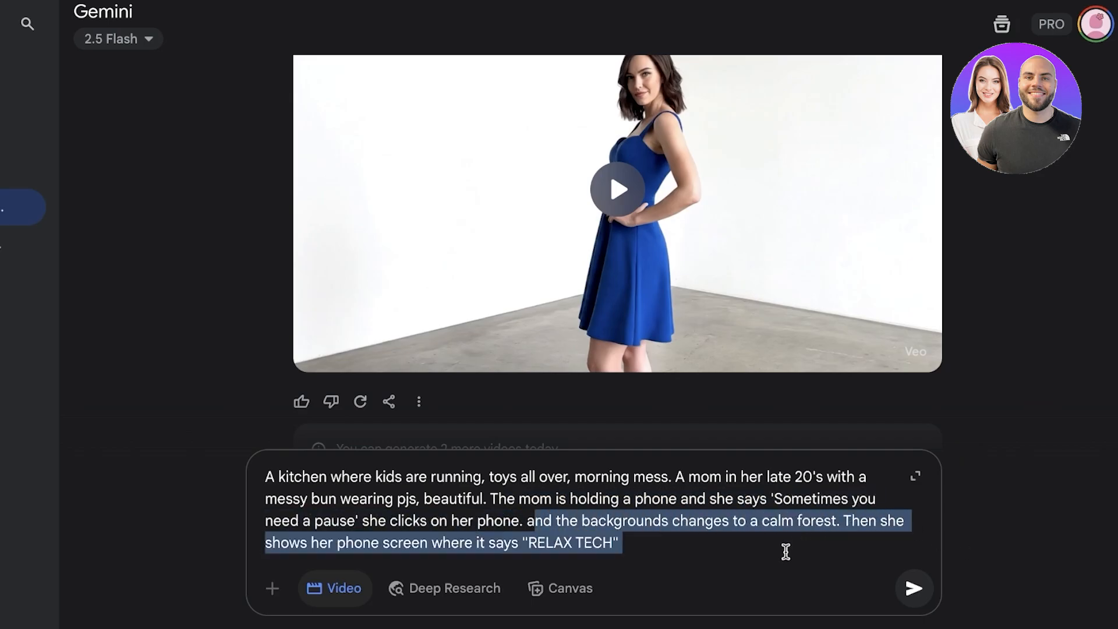
click(774, 540)
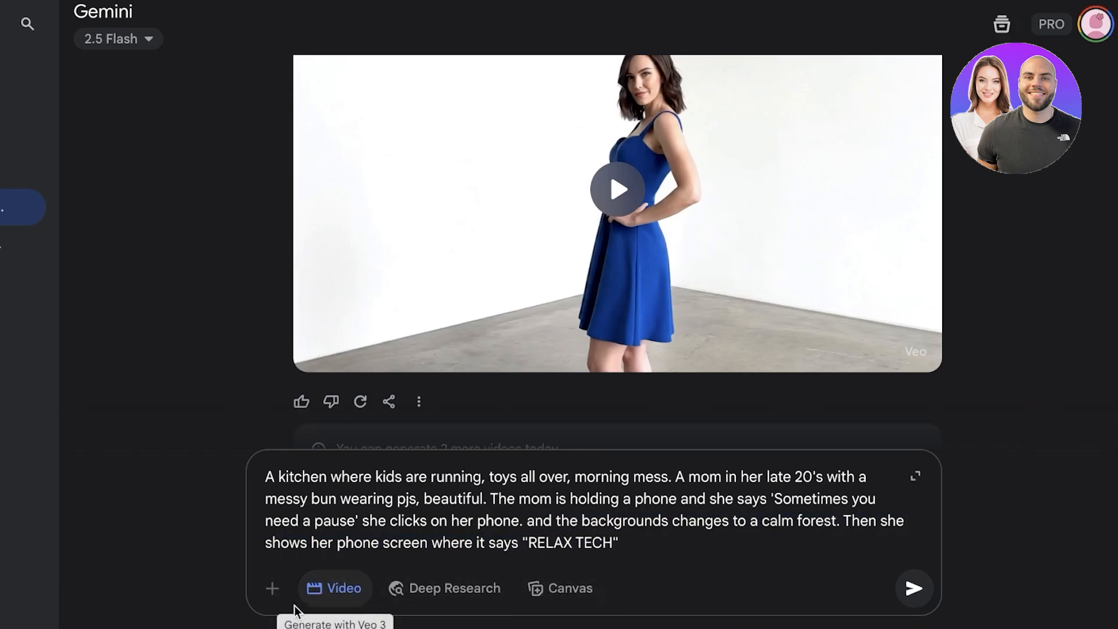
scroll(684, 251, down, 1)
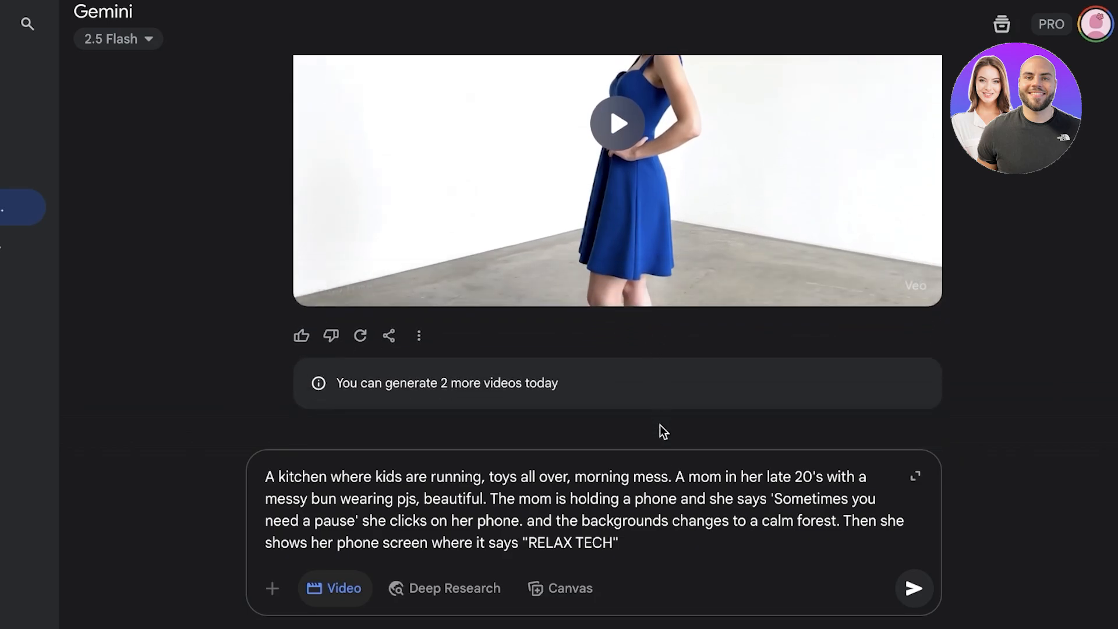
click(667, 534)
key(Return)
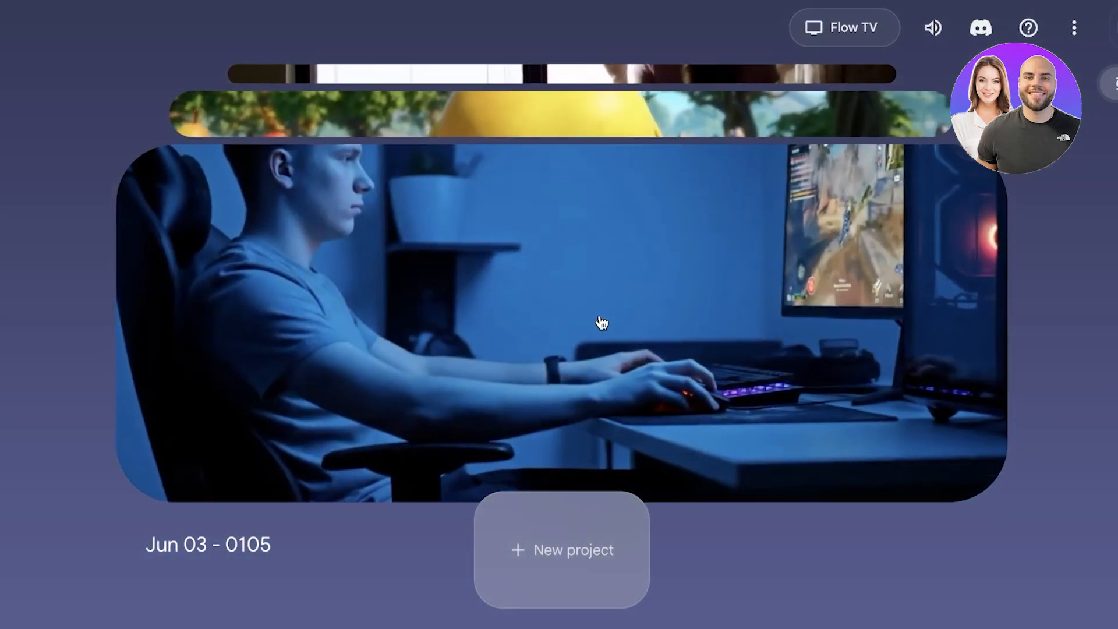
- Switch to Flow, open the Jun 05 - 1855 project and play its clip of people walking in a world made of gems
scroll(600, 314, up, 1)
scroll(911, 265, up, 1)
scroll(912, 265, up, 2)
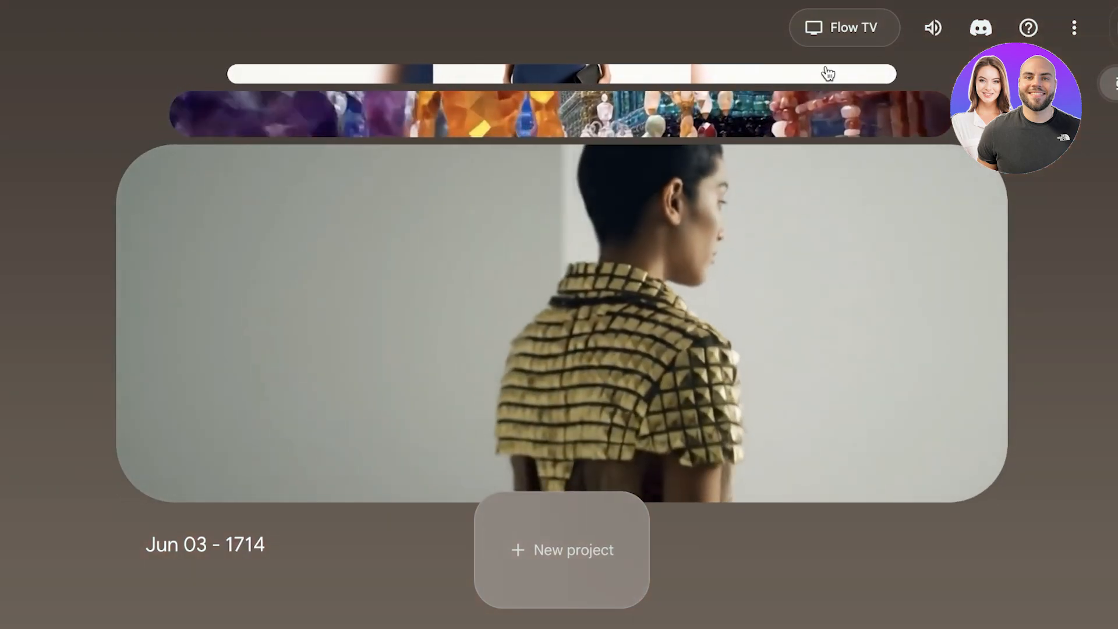
scroll(826, 76, up, 2)
scroll(731, 198, down, 2)
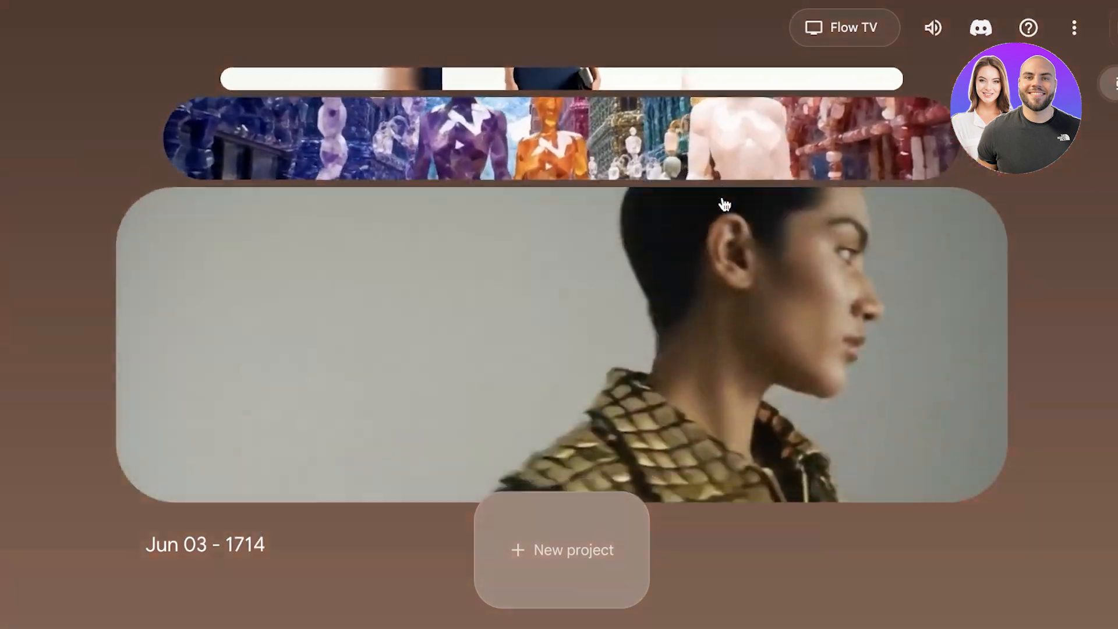
scroll(722, 192, up, 1)
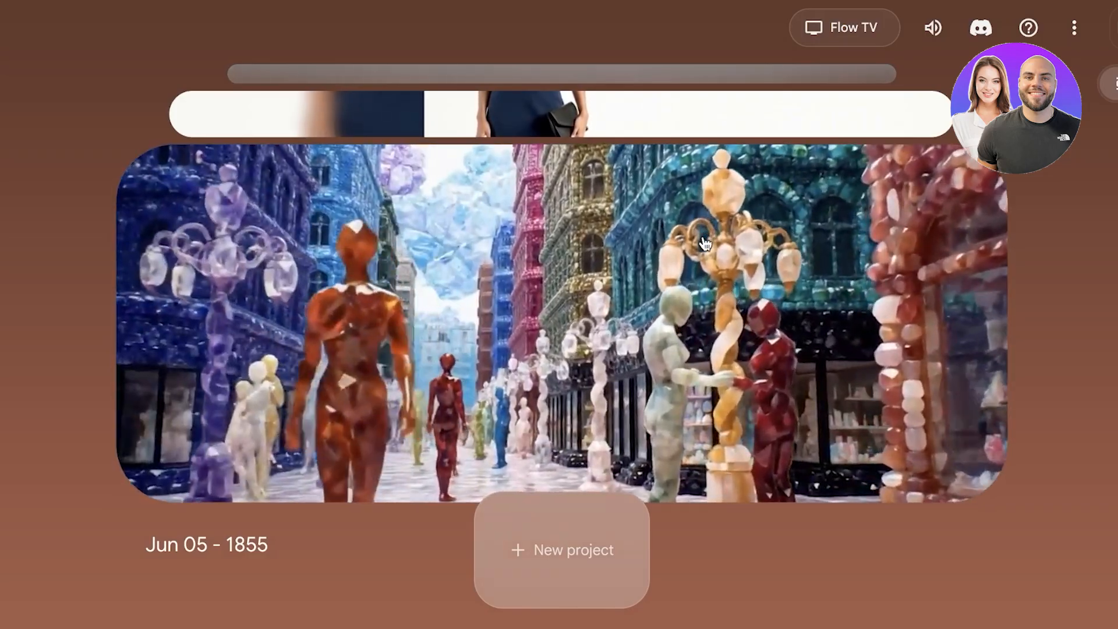
click(704, 236)
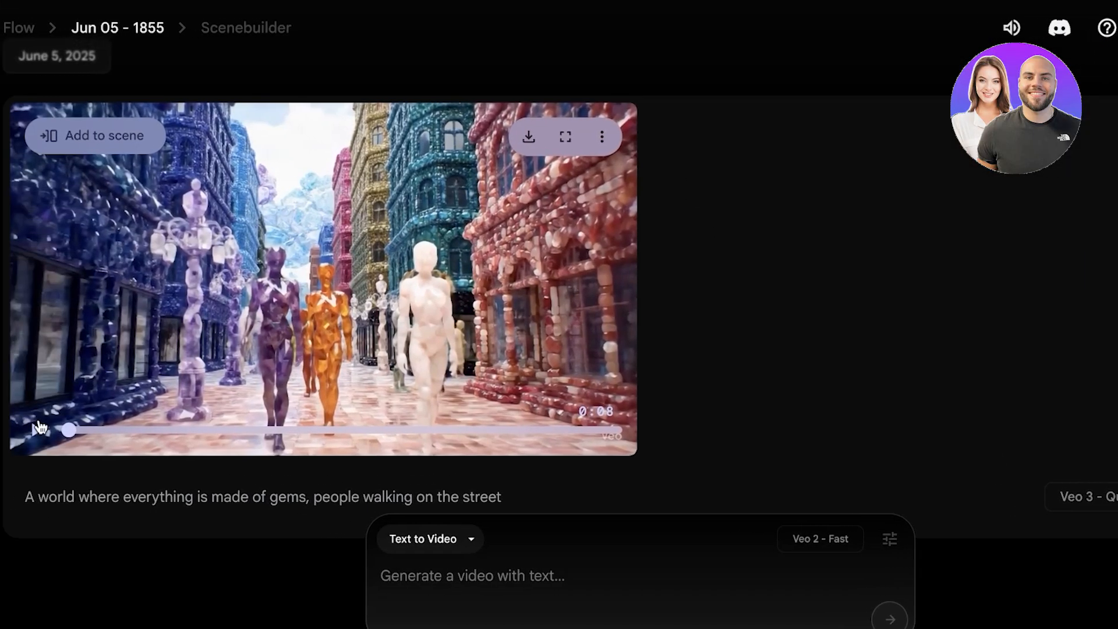
click(38, 429)
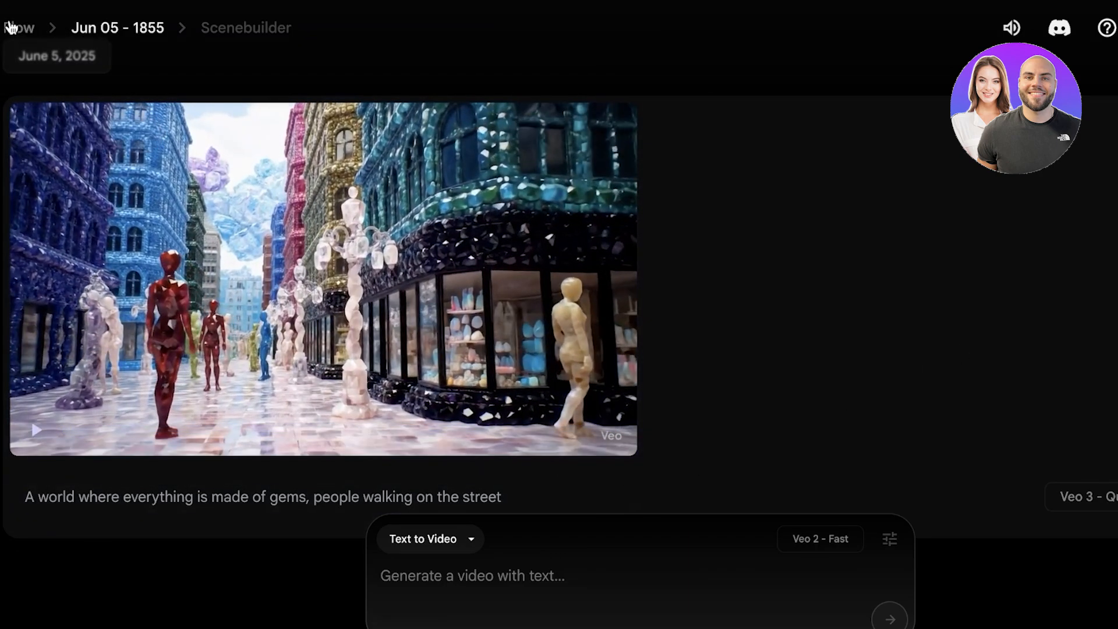
- Return to the project overview, browse the other projects and open Jun 11 - 1757
click(13, 28)
scroll(845, 331, down, 4)
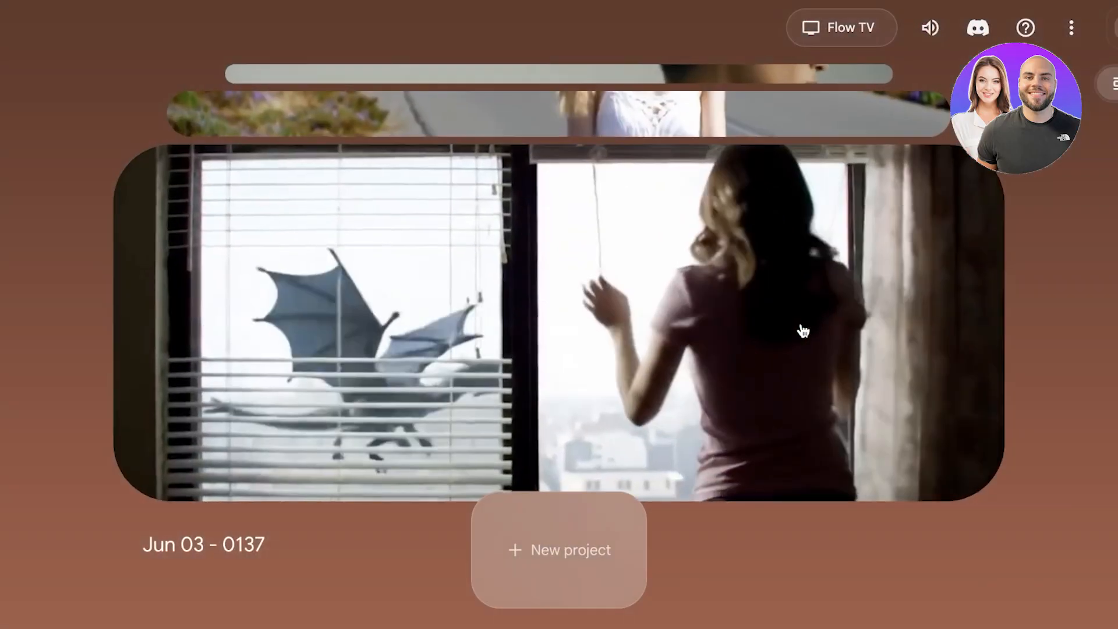
scroll(803, 338, down, 2)
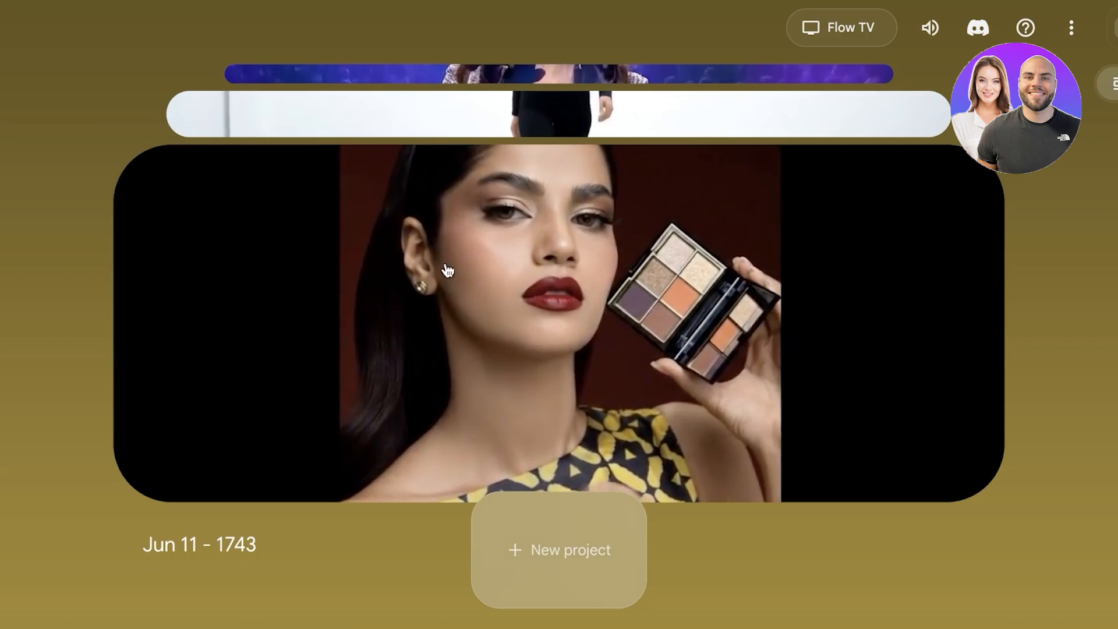
scroll(449, 275, down, 1)
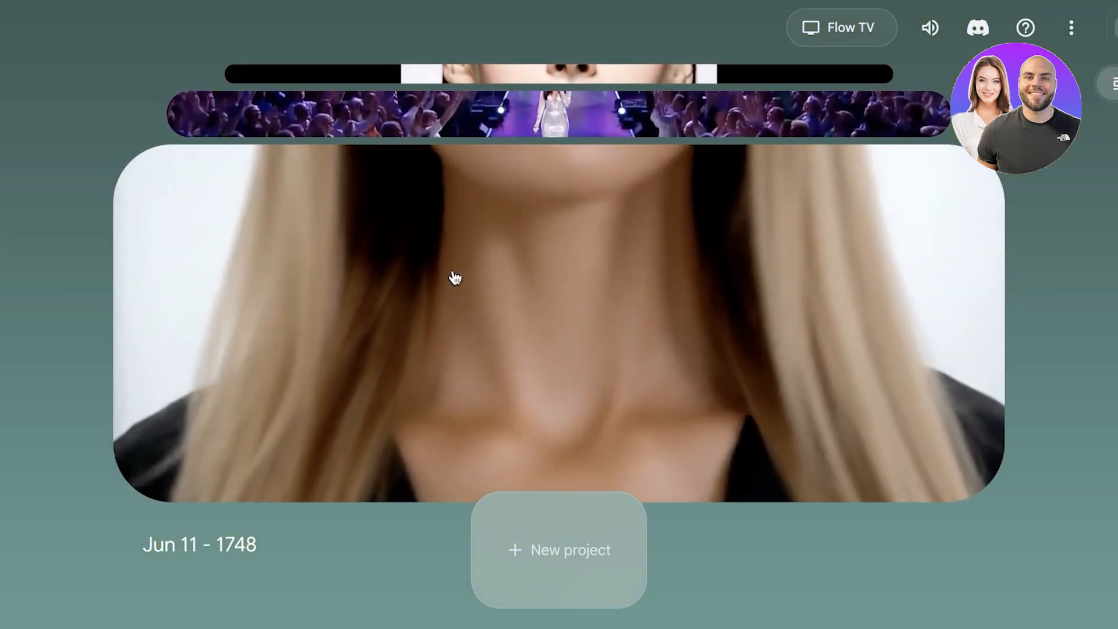
scroll(452, 274, down, 1)
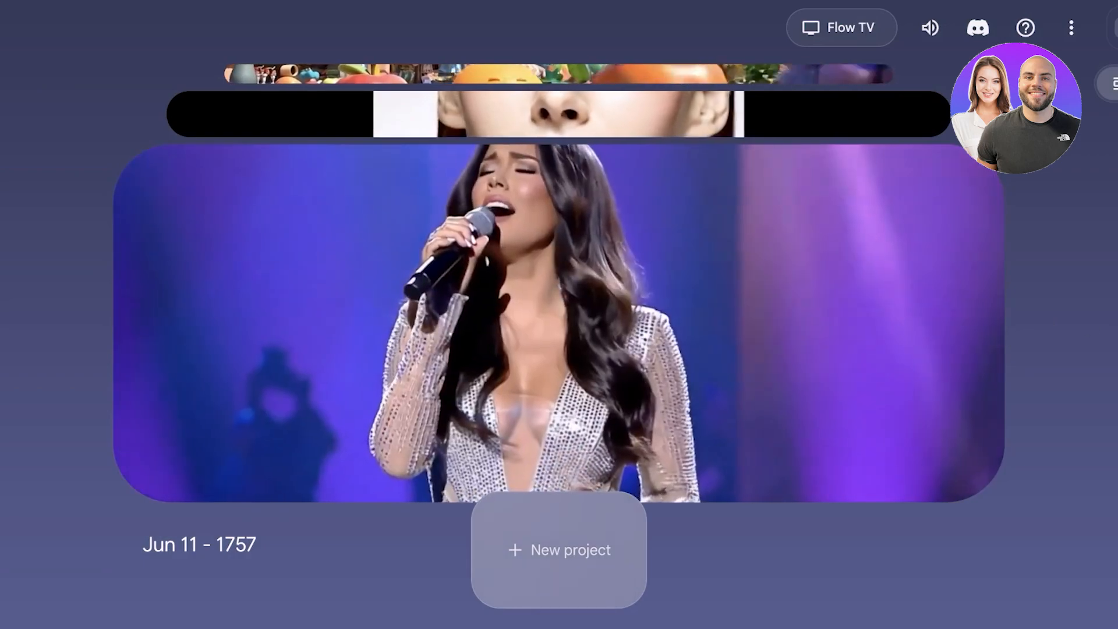
click(375, 232)
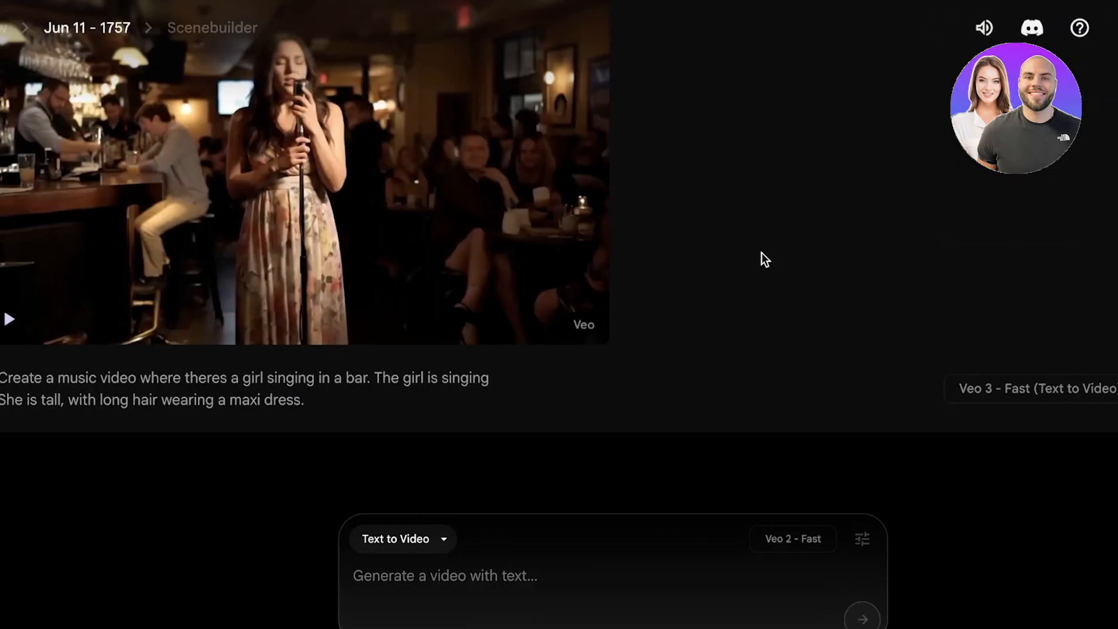
- Look through the project's singer clips and the prompts used to generate them
scroll(201, 374, up, 3)
scroll(275, 281, up, 7)
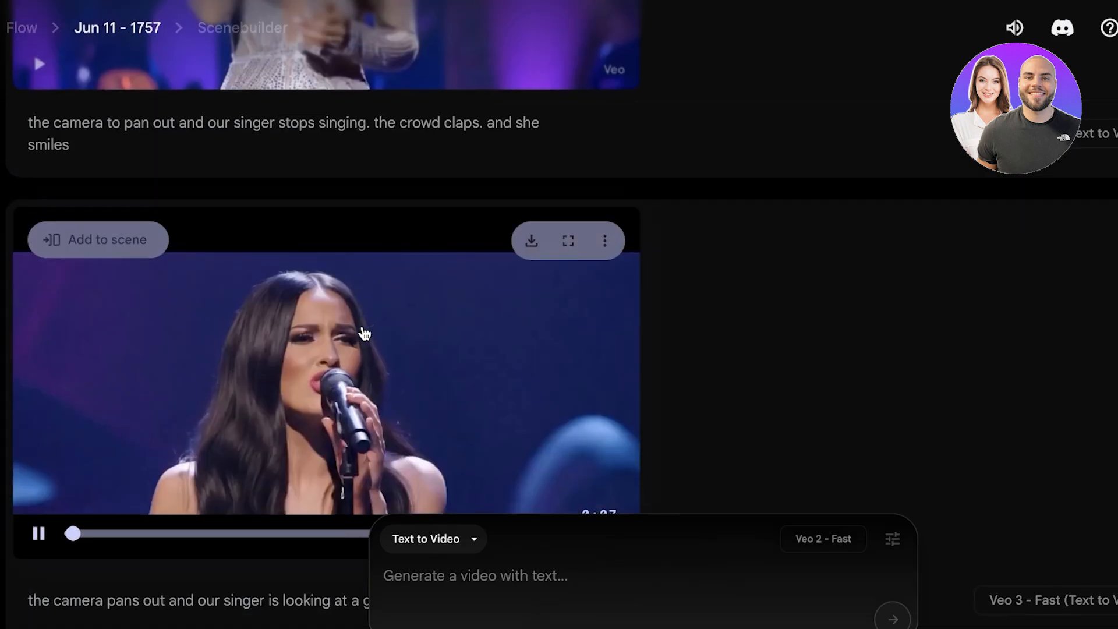
scroll(366, 286, down, 3)
scroll(366, 285, up, 10)
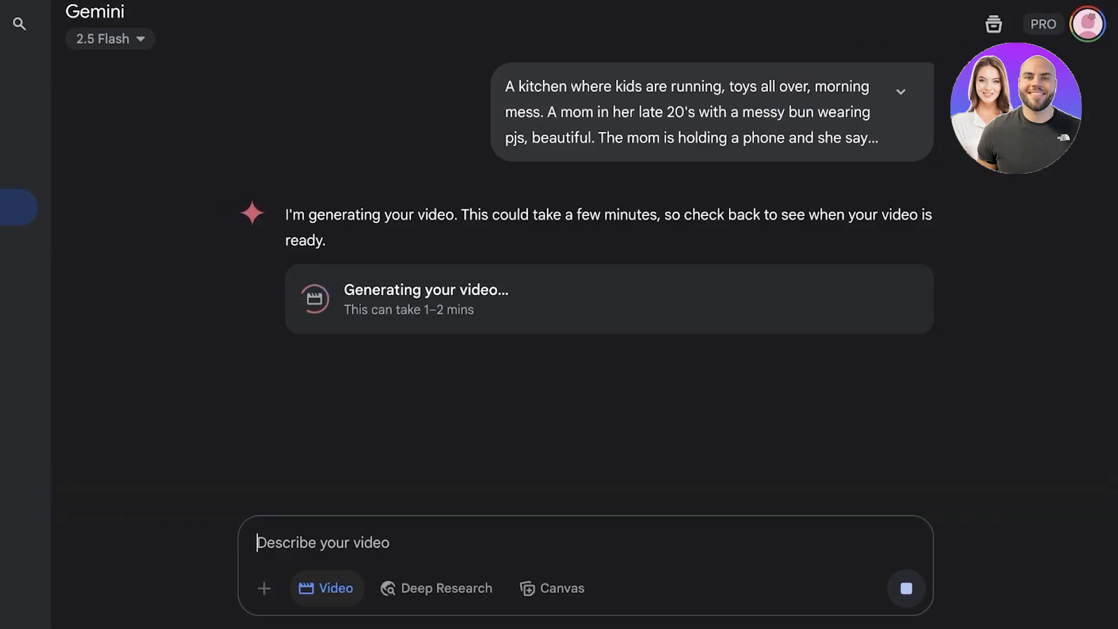
- Switch back to Gemini and play the video generated from the messy kitchen prompt
scroll(598, 160, up, 1)
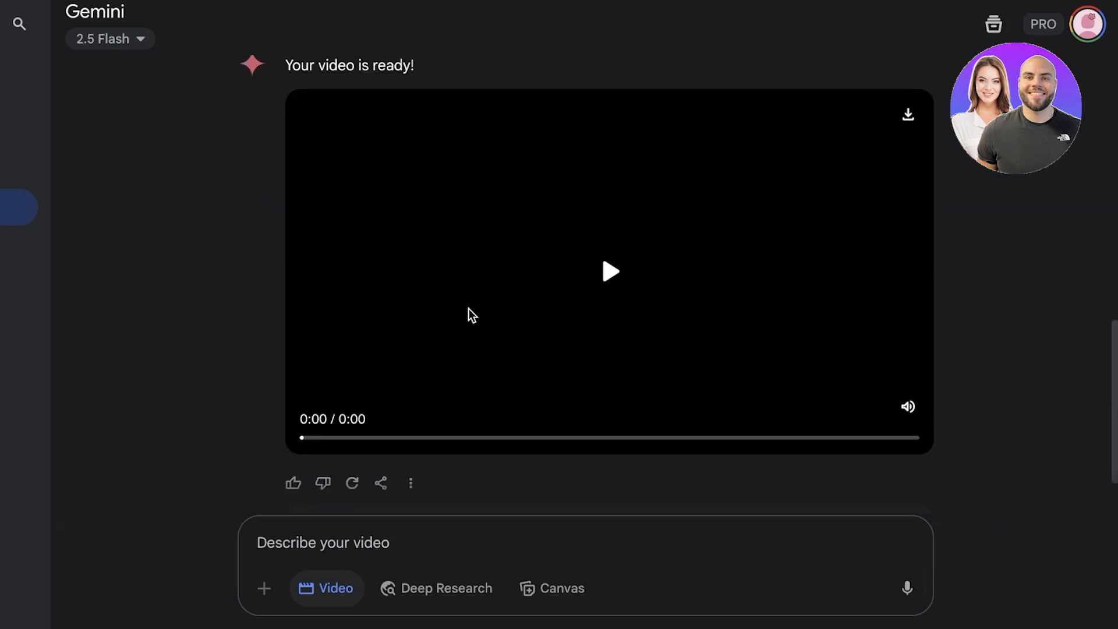
click(619, 272)
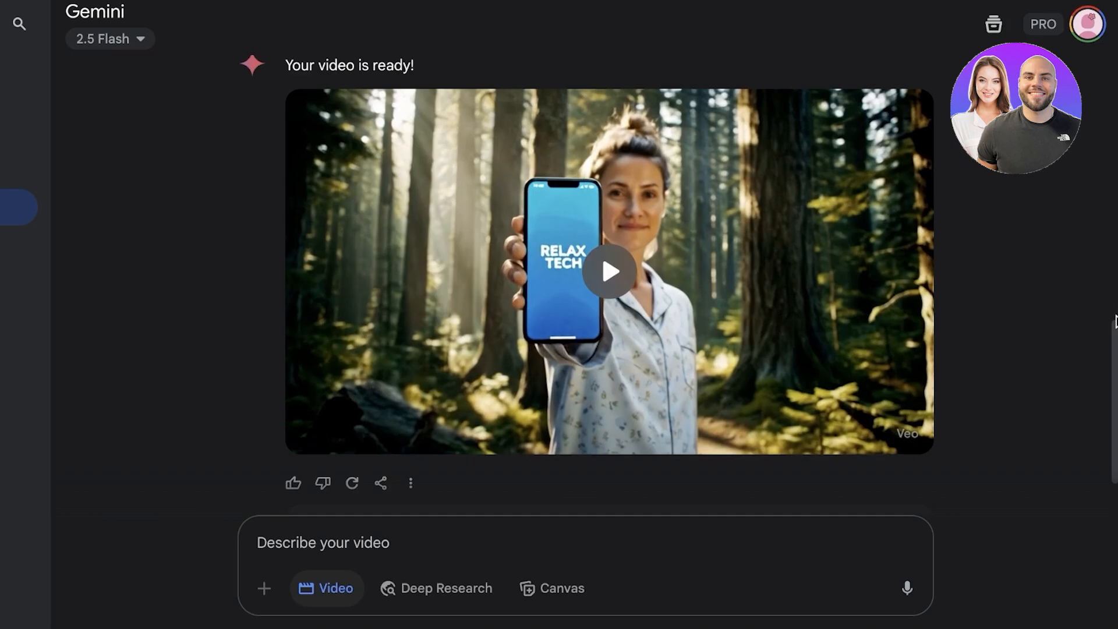
scroll(603, 302, up, 2)
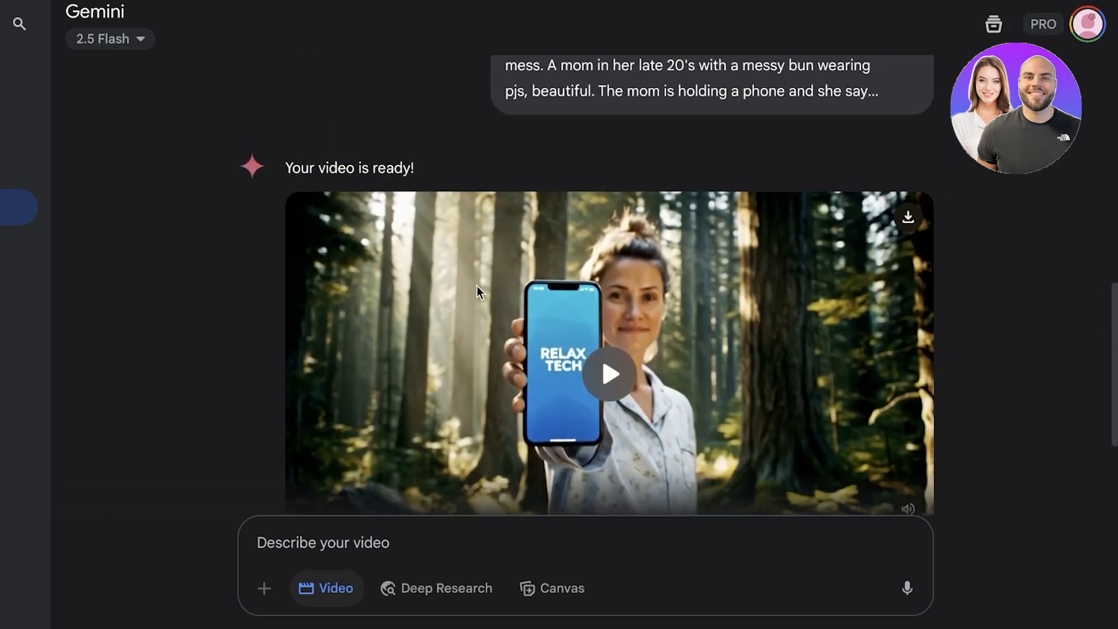
- Examine the finished kitchen video's download, sharing and additional options and the notice about the daily generation limit
scroll(477, 286, down, 4)
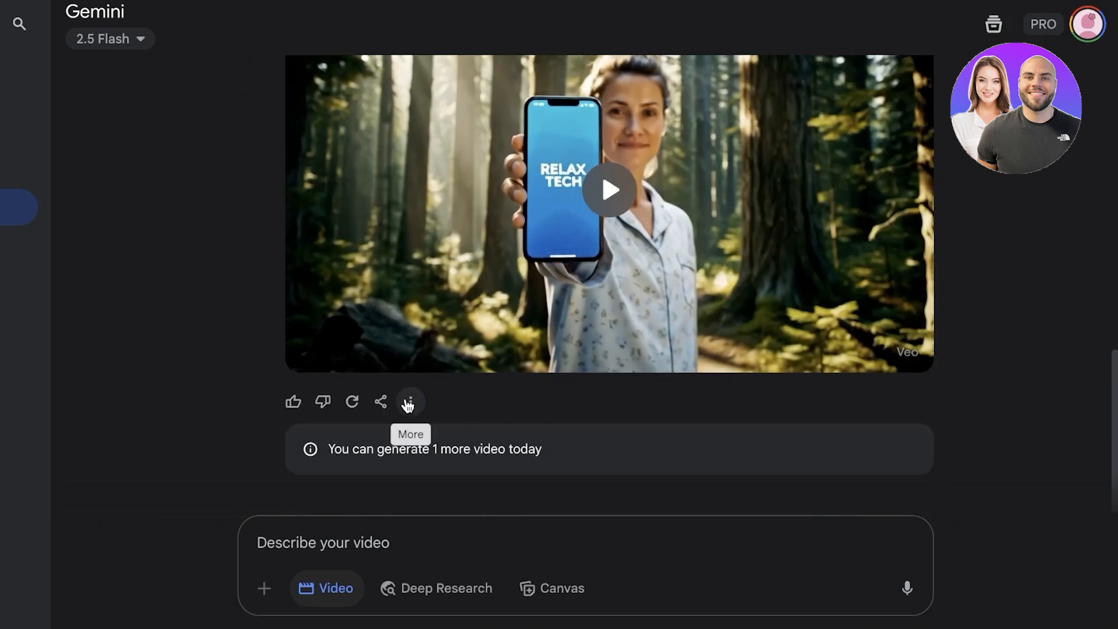
click(411, 402)
click(900, 224)
scroll(932, 215, up, 4)
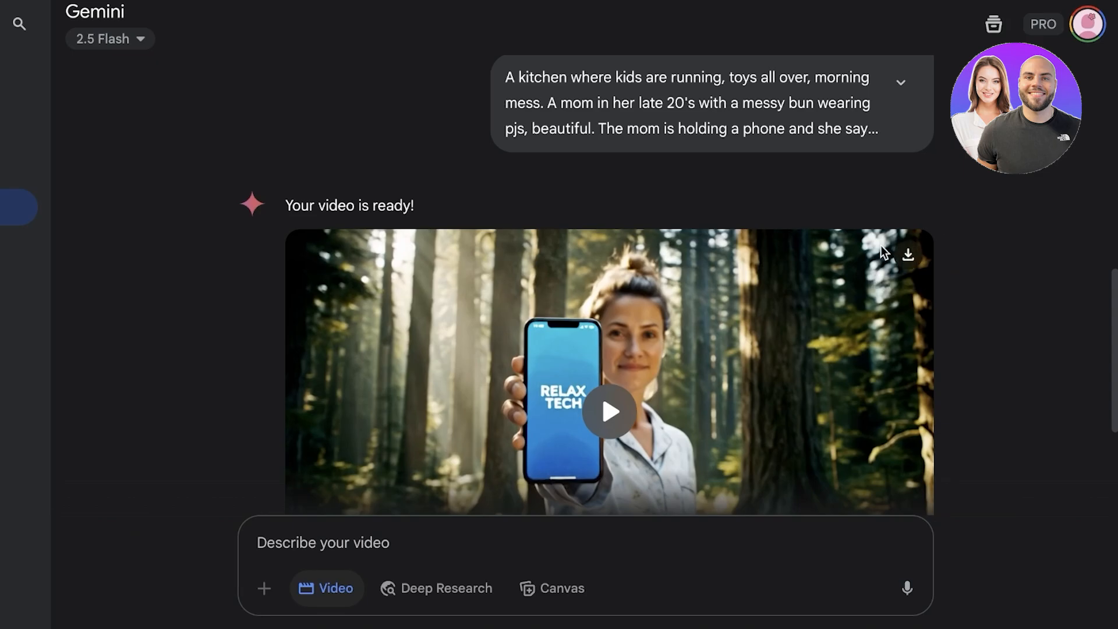
scroll(533, 265, down, 3)
scroll(585, 275, up, 1)
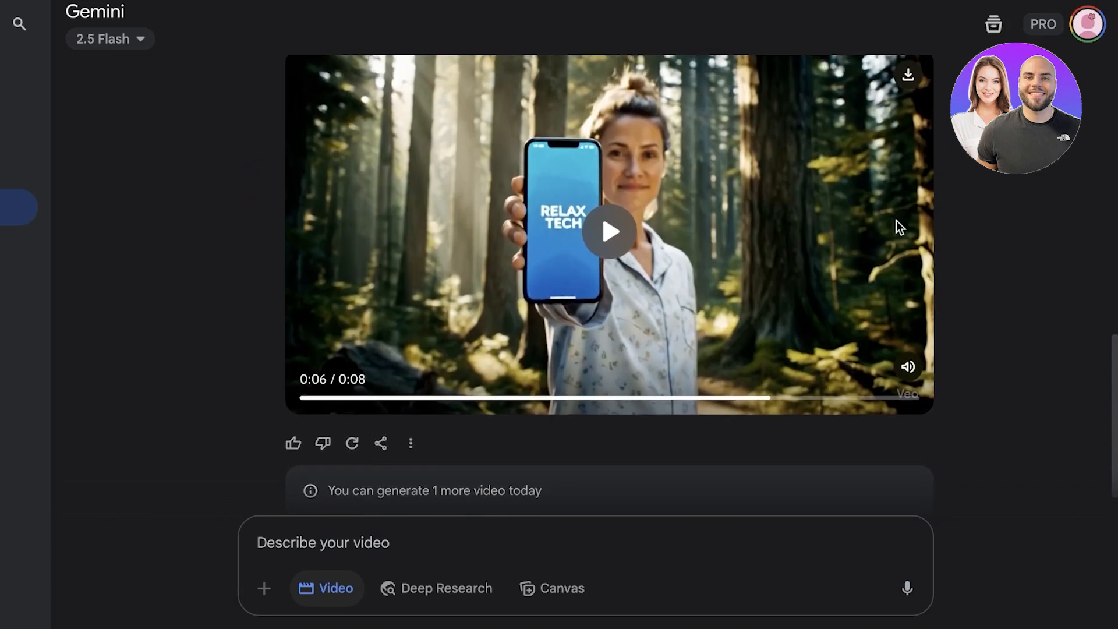
scroll(533, 455, down, 1)
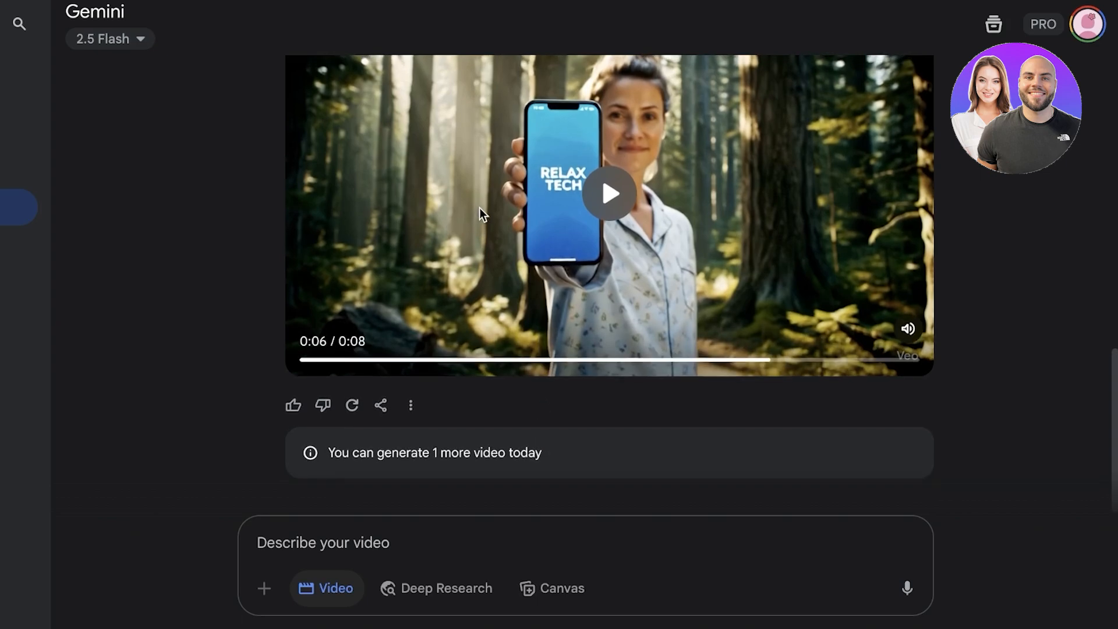
scroll(481, 210, up, 1)
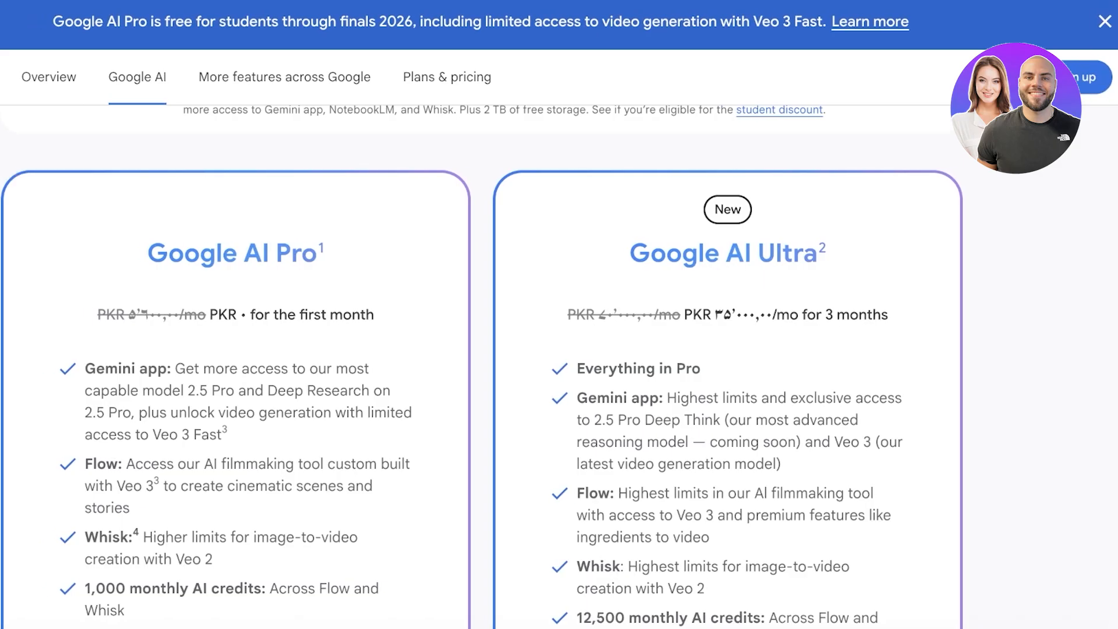
- Switch to the Google One plans page and compare the prices, features and monthly AI credits of Google AI Pro and Google AI Ultra
scroll(858, 236, down, 2)
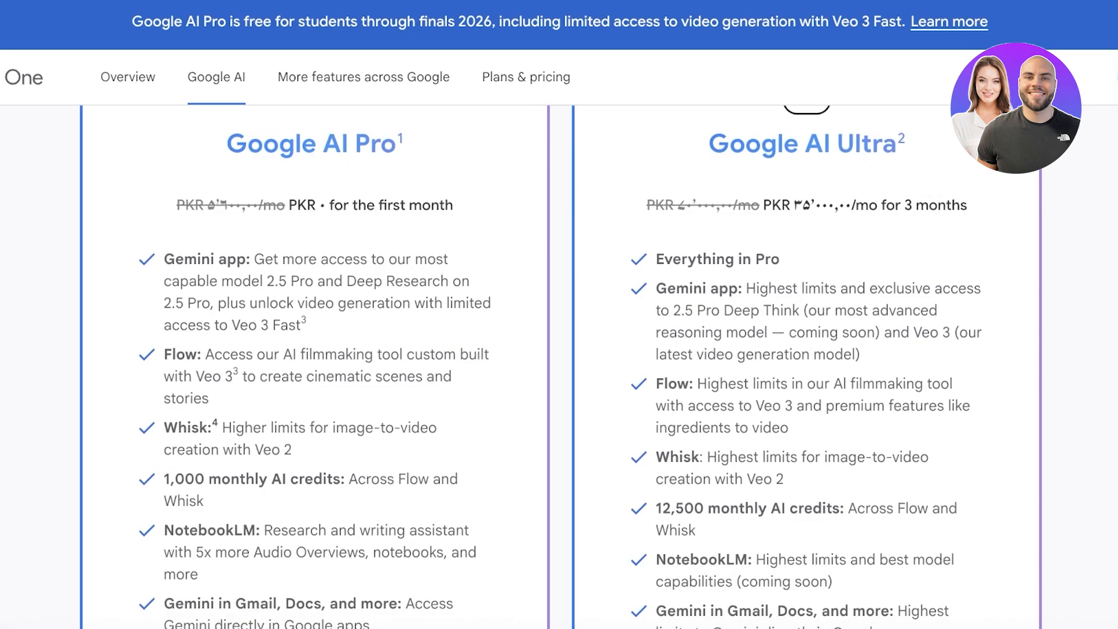
scroll(261, 372, down, 4)
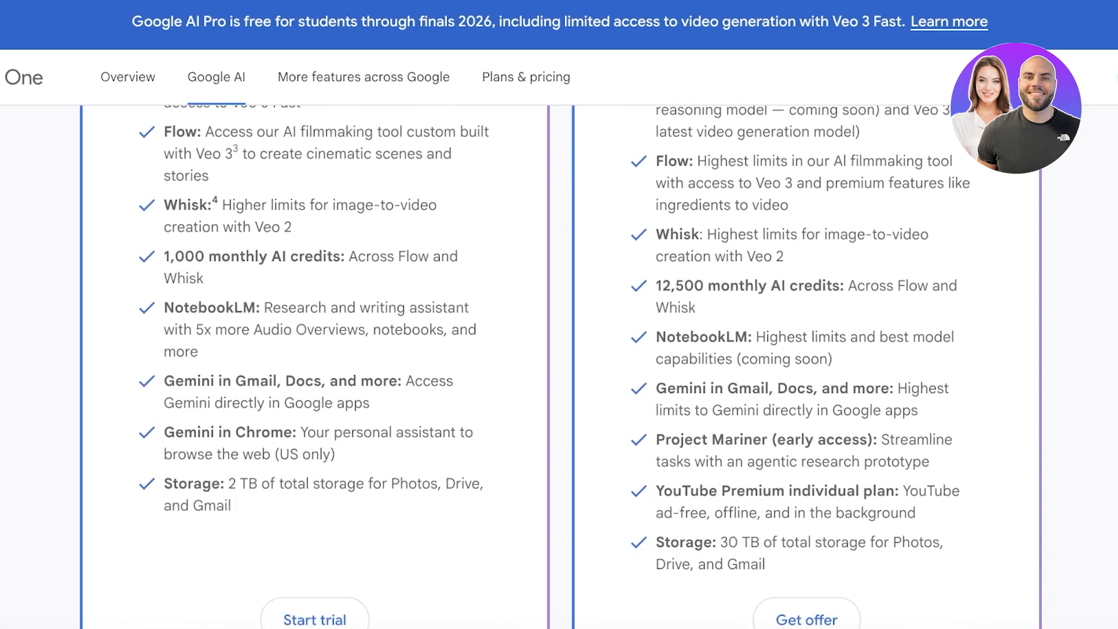
scroll(261, 372, up, 2)
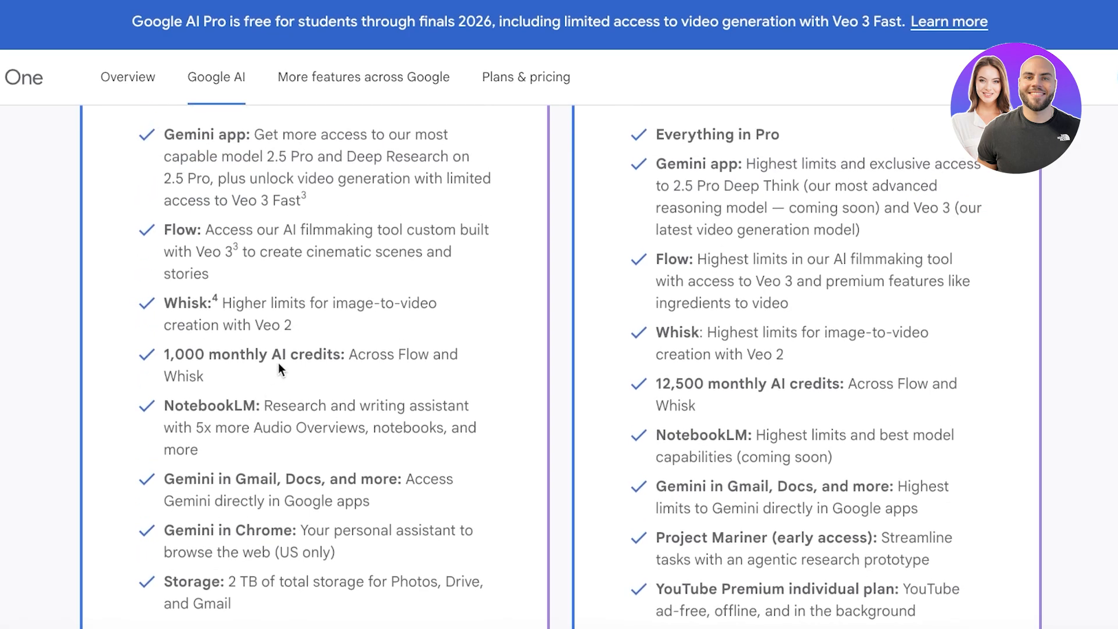
scroll(331, 367, up, 5)
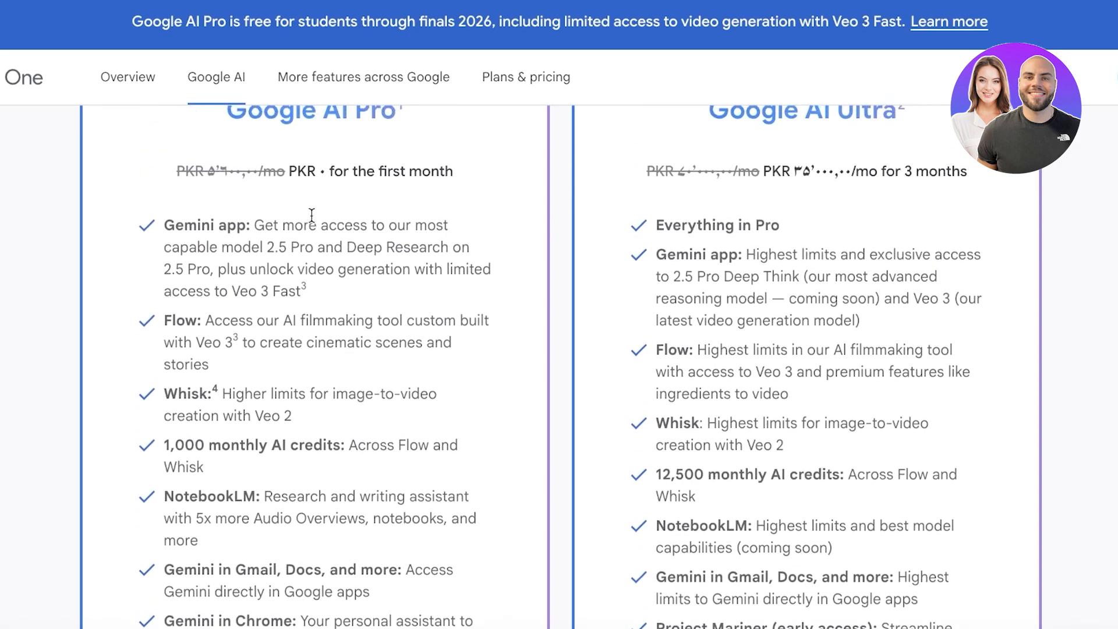
scroll(686, 346, down, 4)
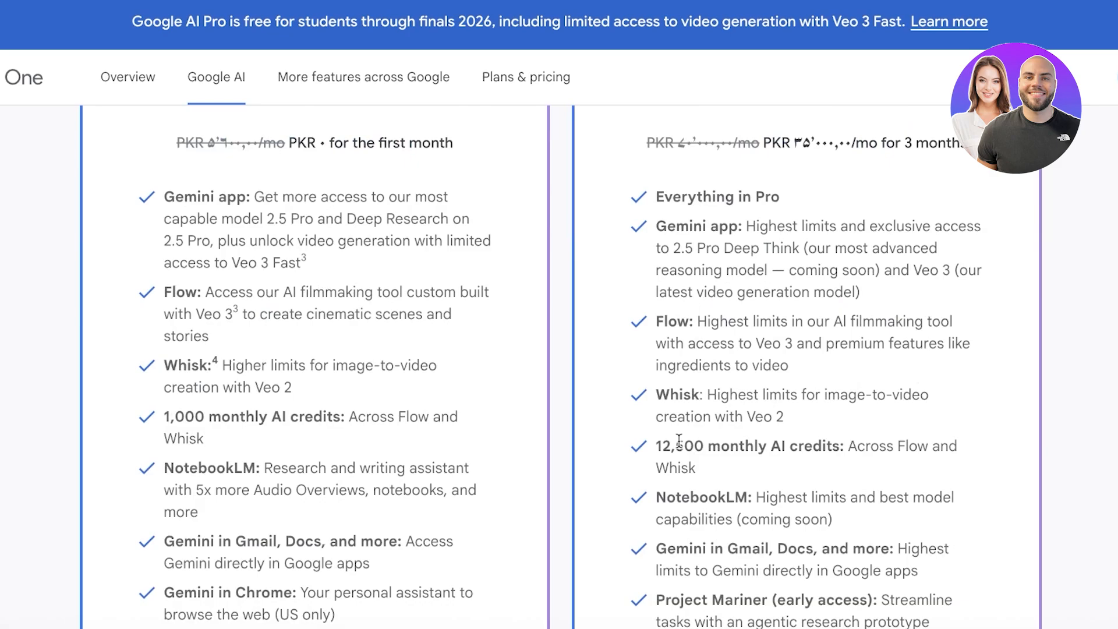
scroll(747, 456, up, 3)
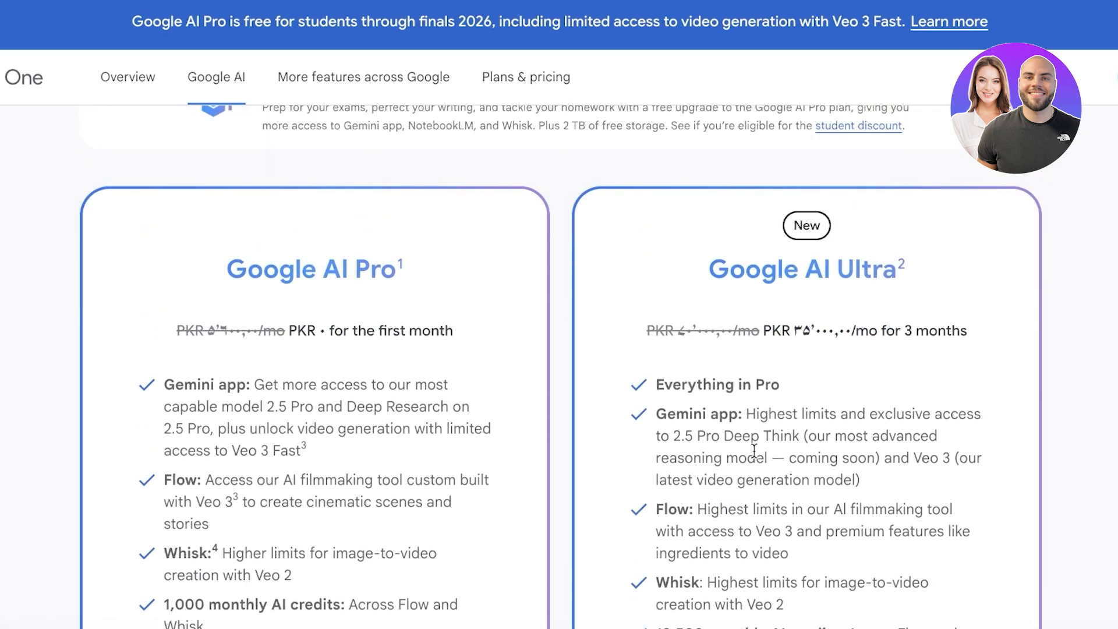
scroll(778, 439, down, 3)
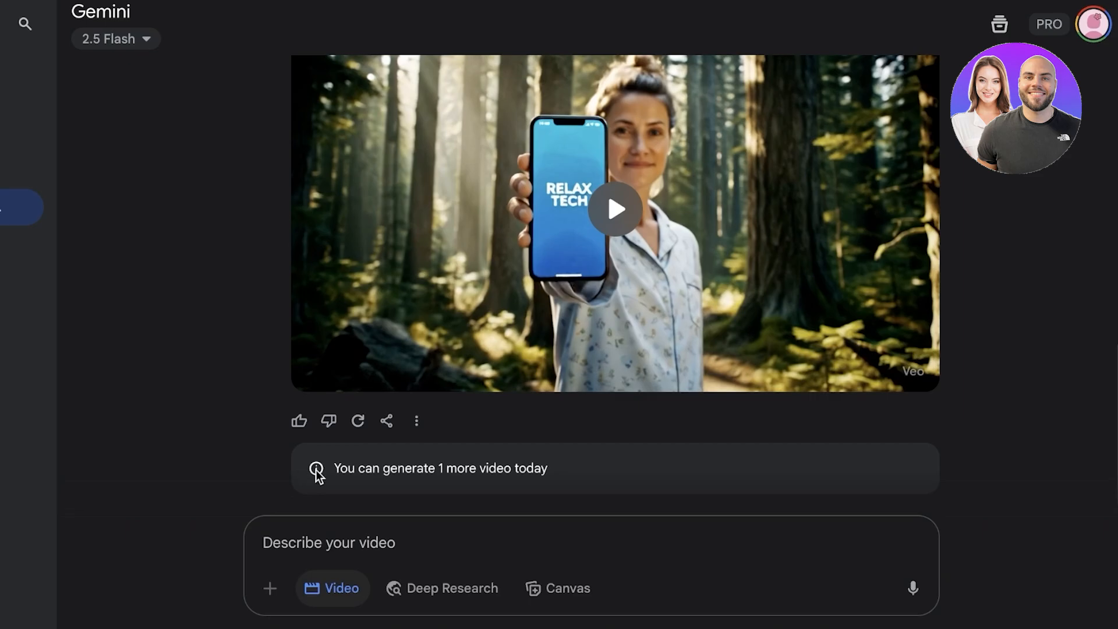
- Return to the Gemini chat and look over the generated video, its prompt and the daily limit notice
scroll(1048, 317, up, 3)
scroll(1037, 338, down, 3)
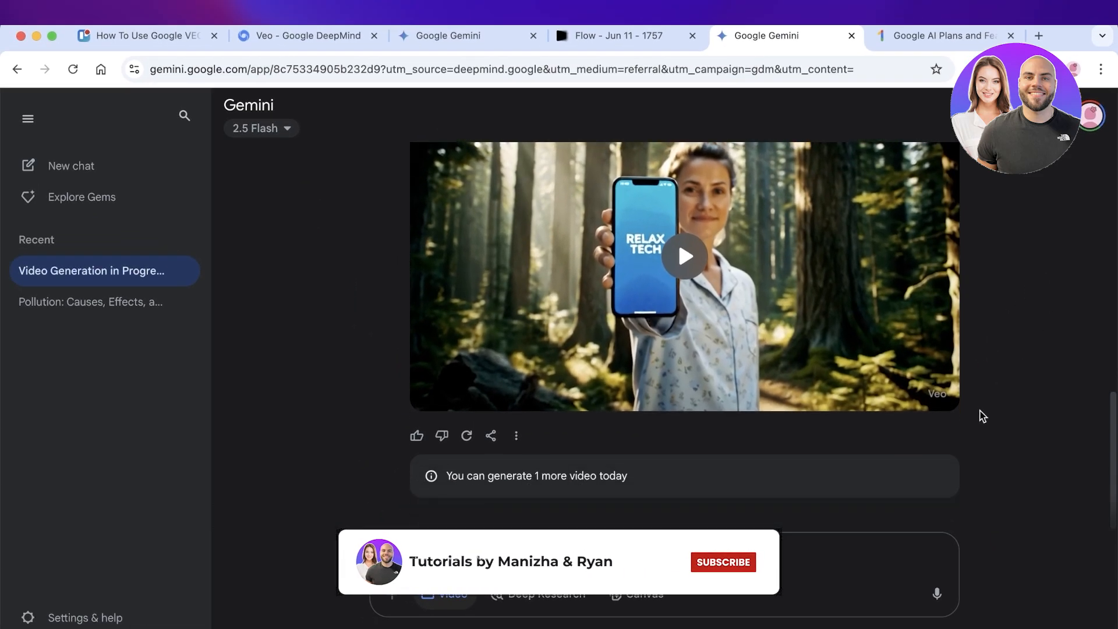
scroll(946, 358, up, 3)
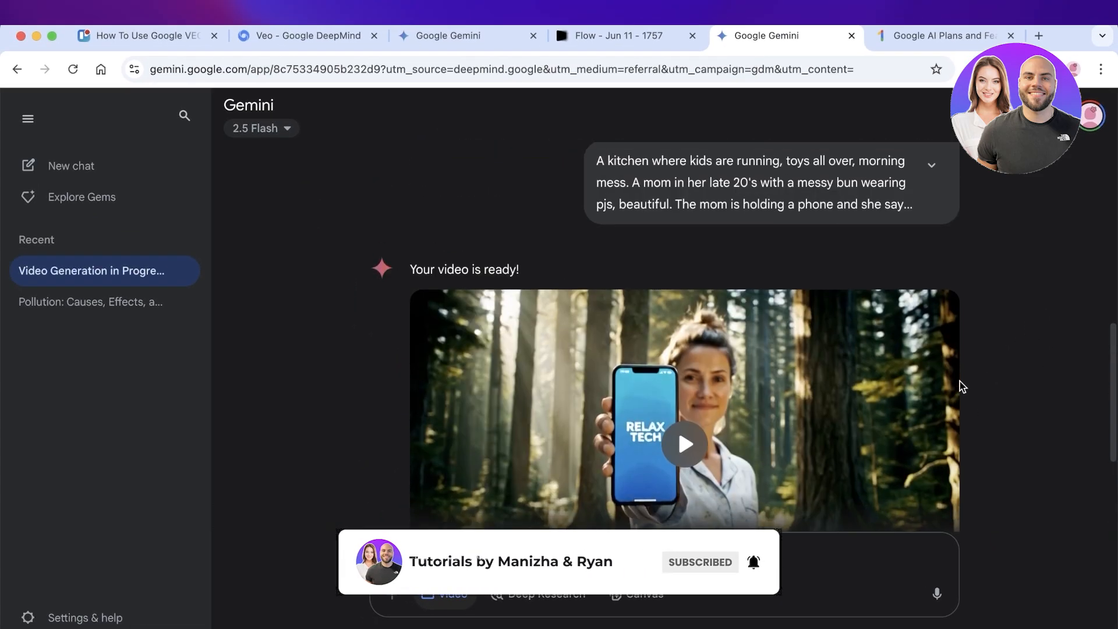